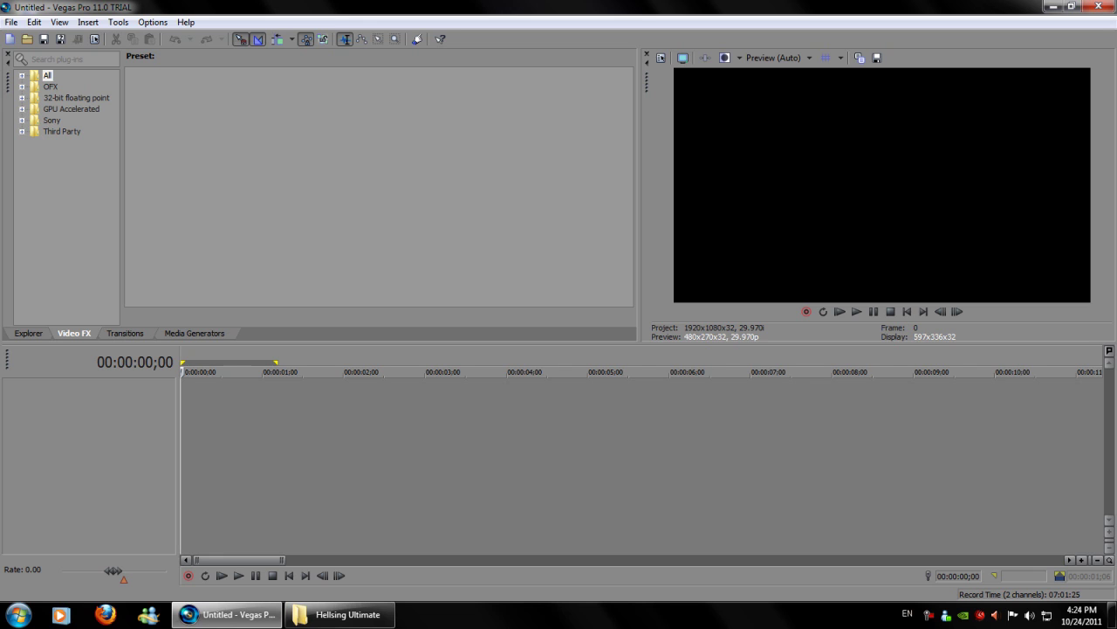
# Step: Expand the Third Party, Sony and GPU Accelerated video effect folders
pyautogui.moveTo(640, 192); pyautogui.dragTo(619, 192)
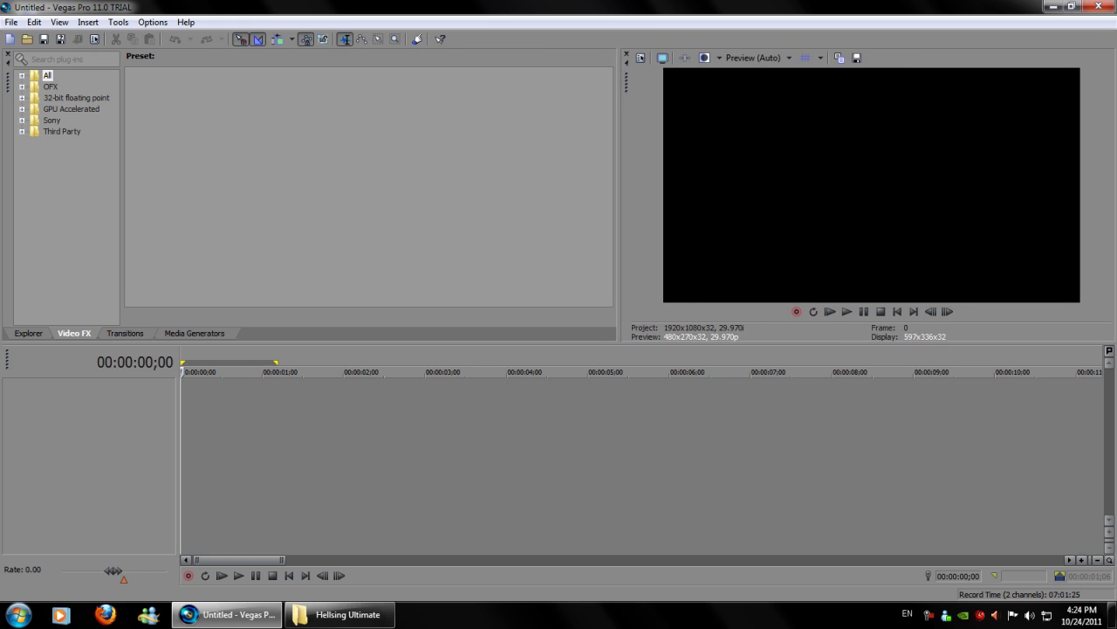
pyautogui.moveTo(619, 192); pyautogui.dragTo(644, 192)
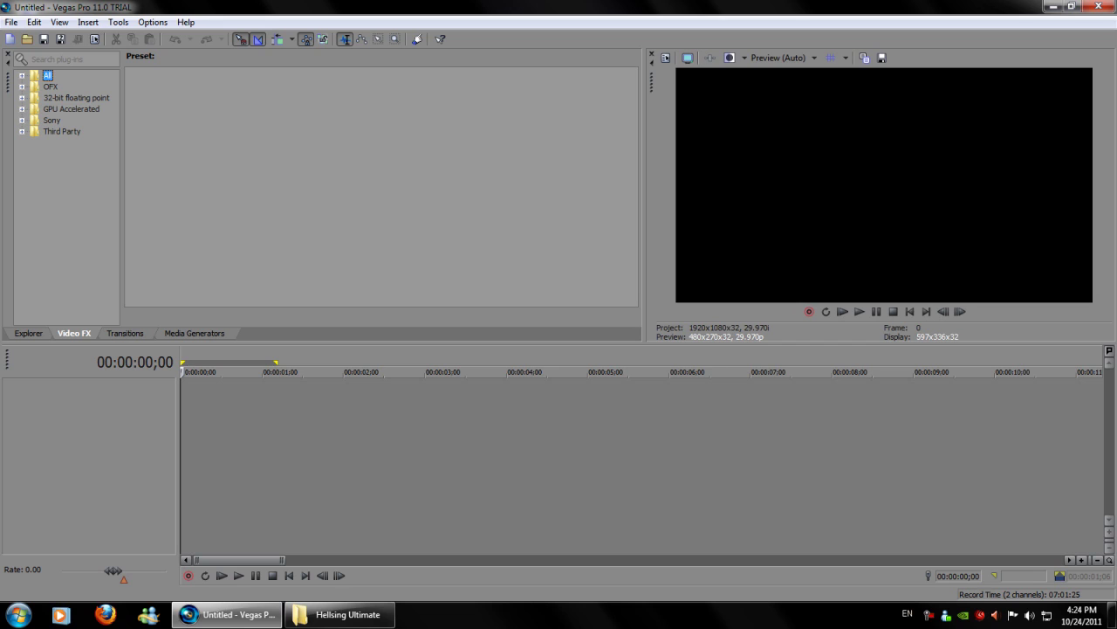
pyautogui.press('End')
pyautogui.press('Right')
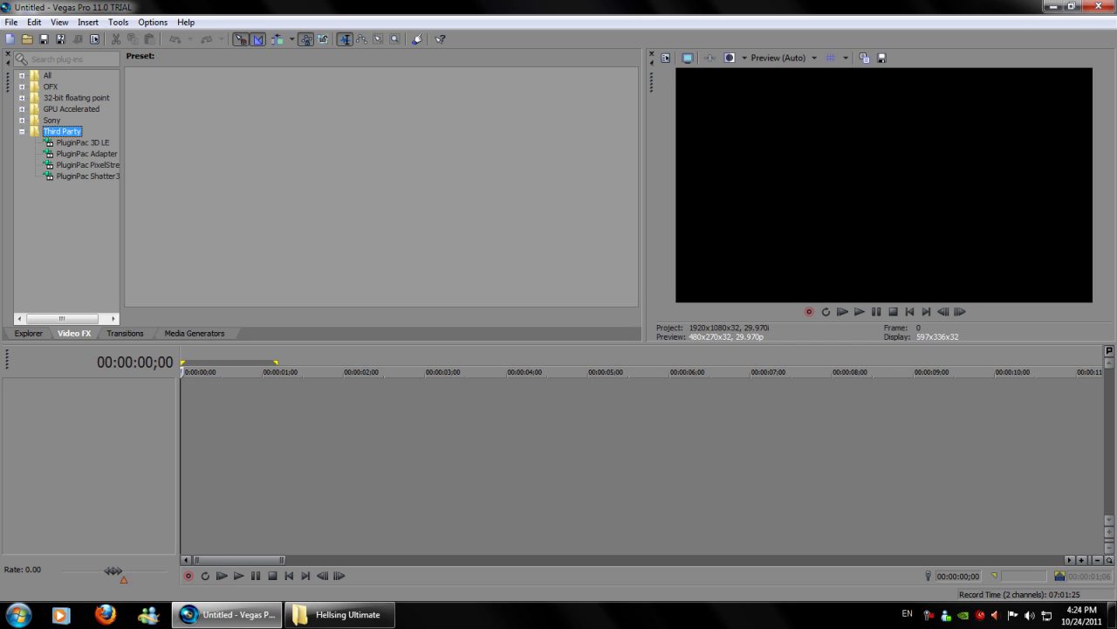
pyautogui.click(21, 131)
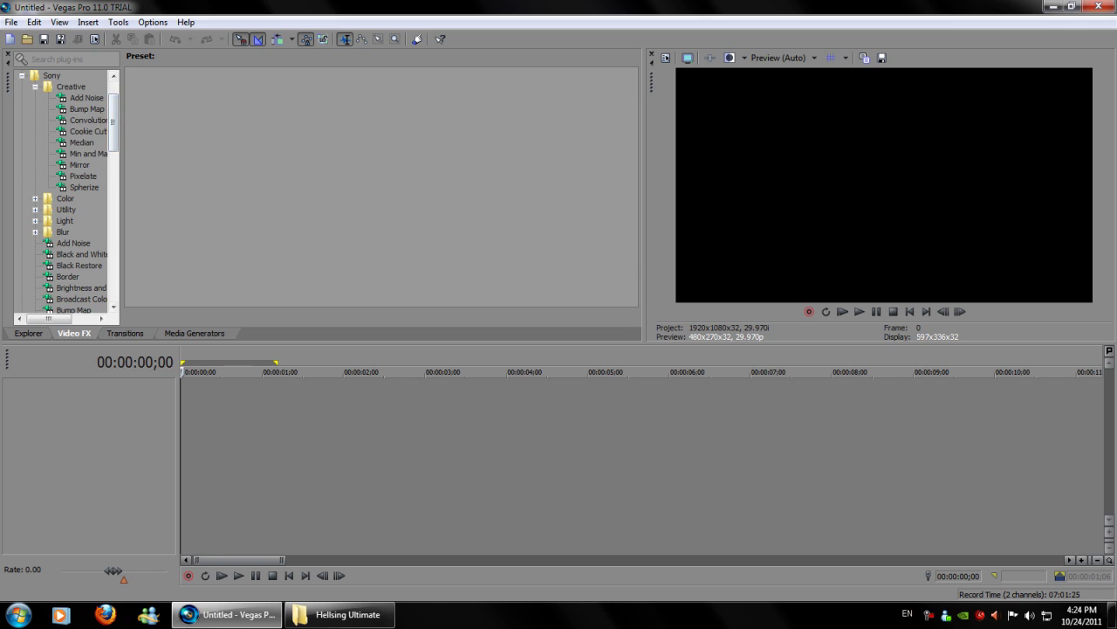
pyautogui.click(35, 86)
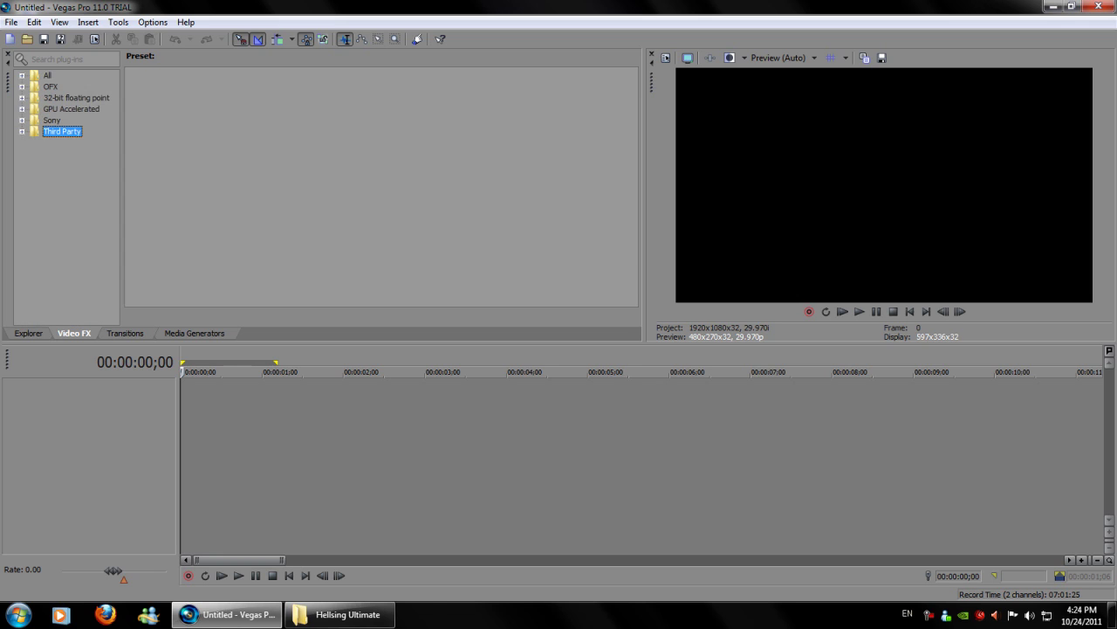
pyautogui.click(22, 109)
# Step: List all video effects and select Stereoscopic 3D Adjust to show its Default preset
pyautogui.click(22, 75)
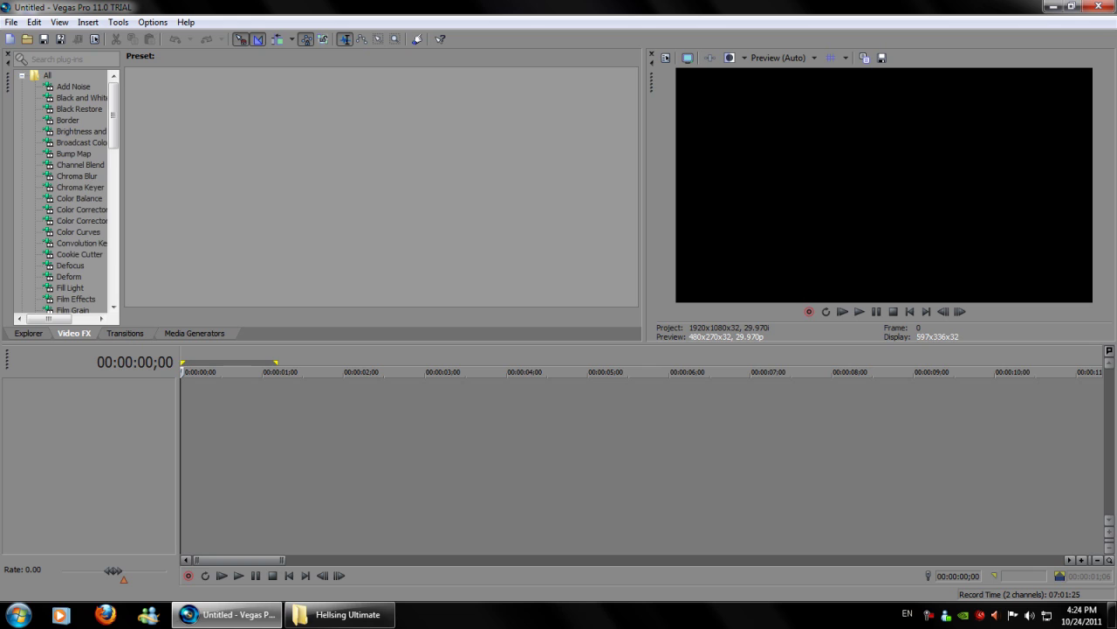
pyautogui.scroll(-15, 61, 192)
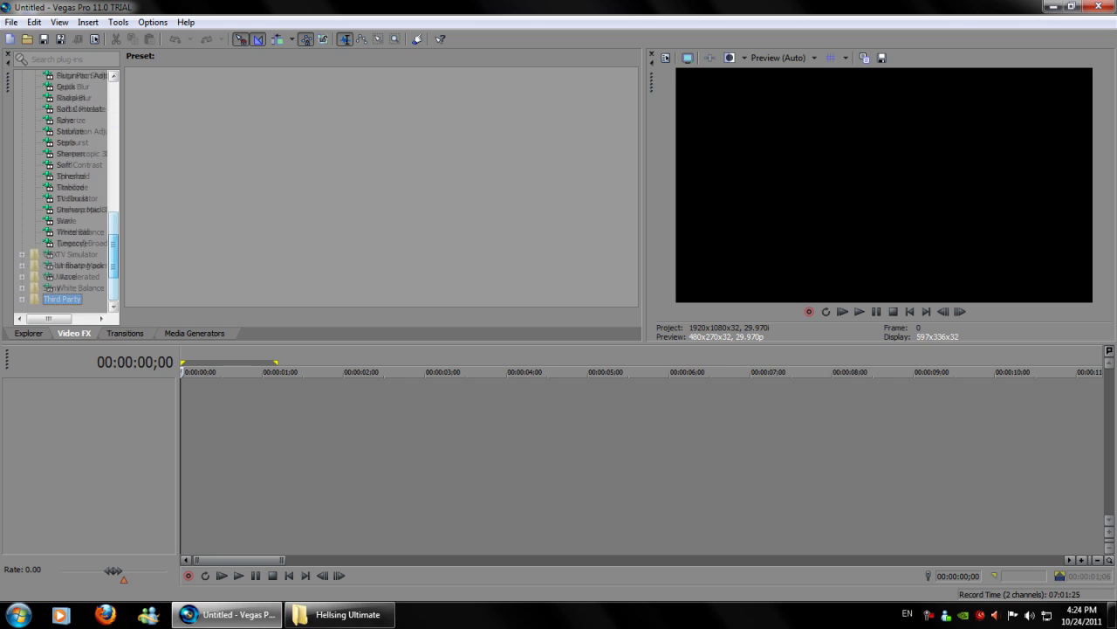
pyautogui.scroll(5, 61, 193)
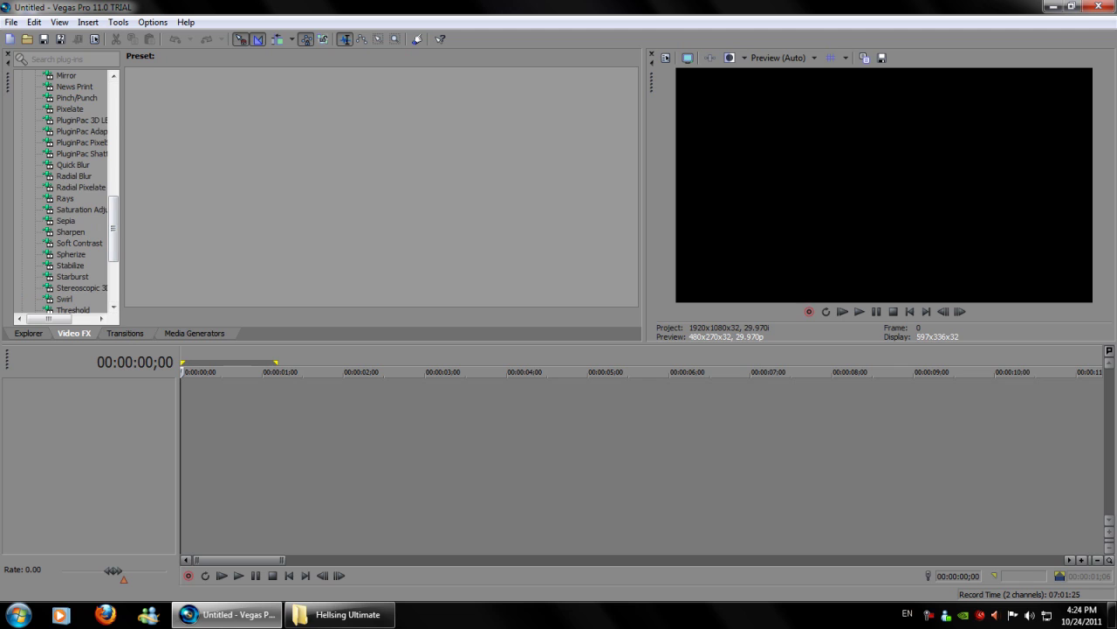
pyautogui.scroll(-1, 113, 248)
pyautogui.scroll(-1, 113, 247)
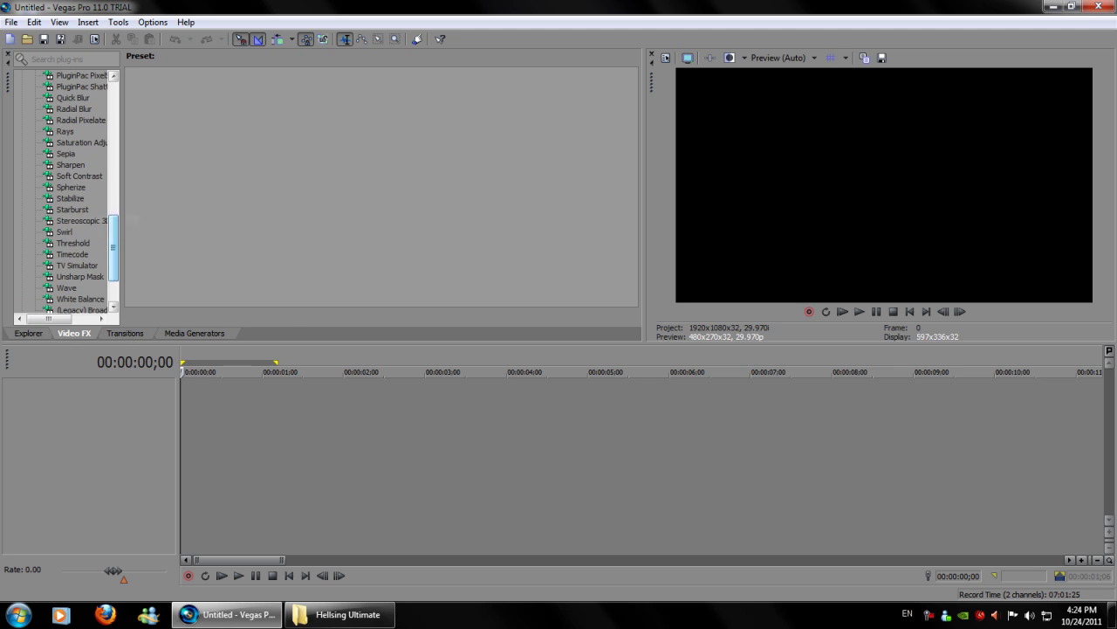
pyautogui.click(79, 220)
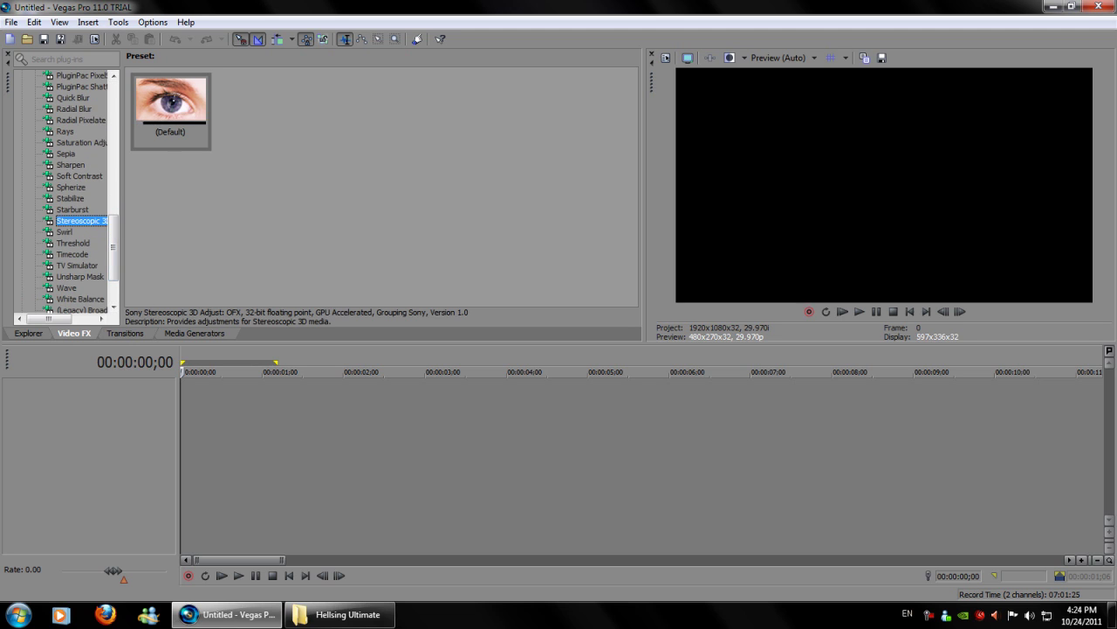
# Step: Open the E:\Anime\Naruto folder in the Explorer tab
pyautogui.hotkey('alt', '1')
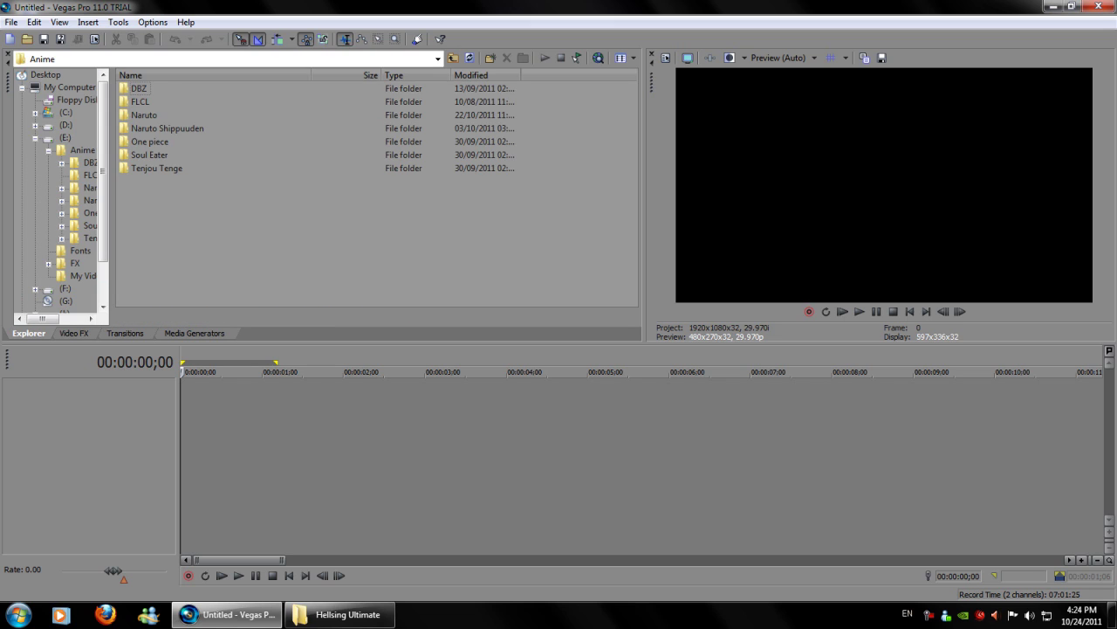
pyautogui.press('Down')
pyautogui.press('Down')
pyautogui.press('Return')
pyautogui.scroll(-5, 375, 192)
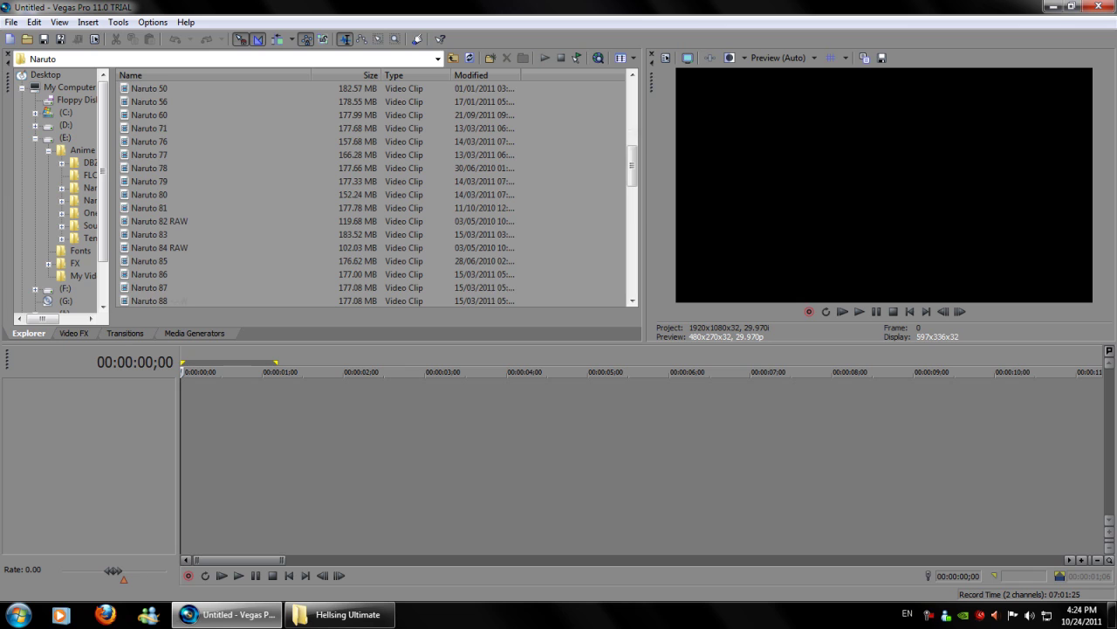
pyautogui.scroll(-3, 375, 192)
pyautogui.scroll(5, 376, 192)
pyautogui.scroll(4, 376, 192)
pyautogui.scroll(4, 375, 192)
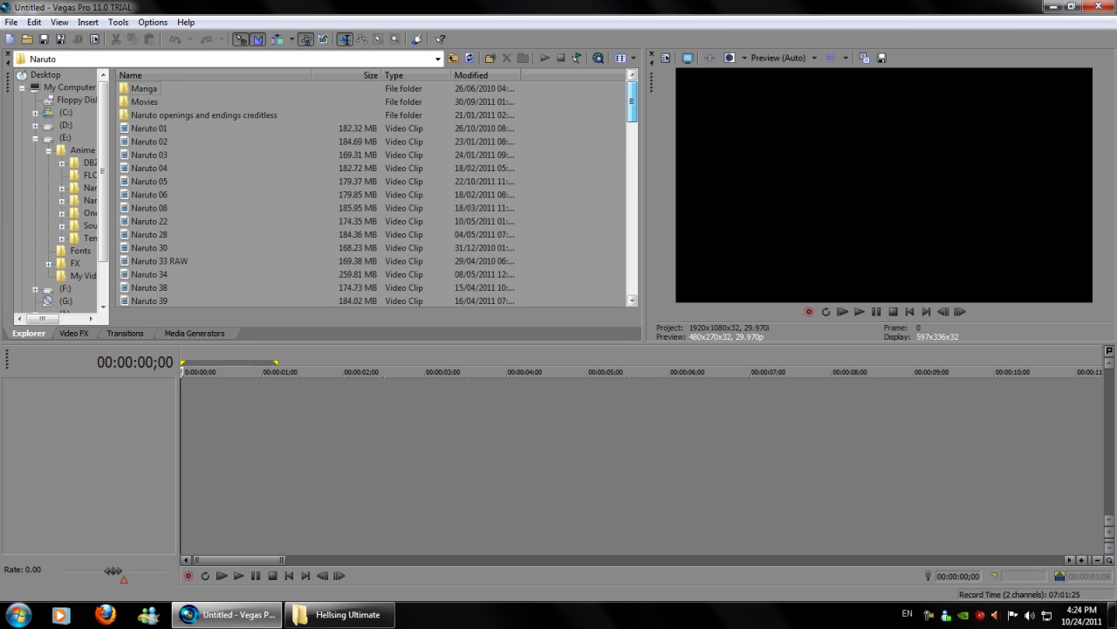
# Step: Cycle the Explorer view layouts, then add Naruto 04 to the timeline
pyautogui.click(620, 58)
pyautogui.click(621, 58)
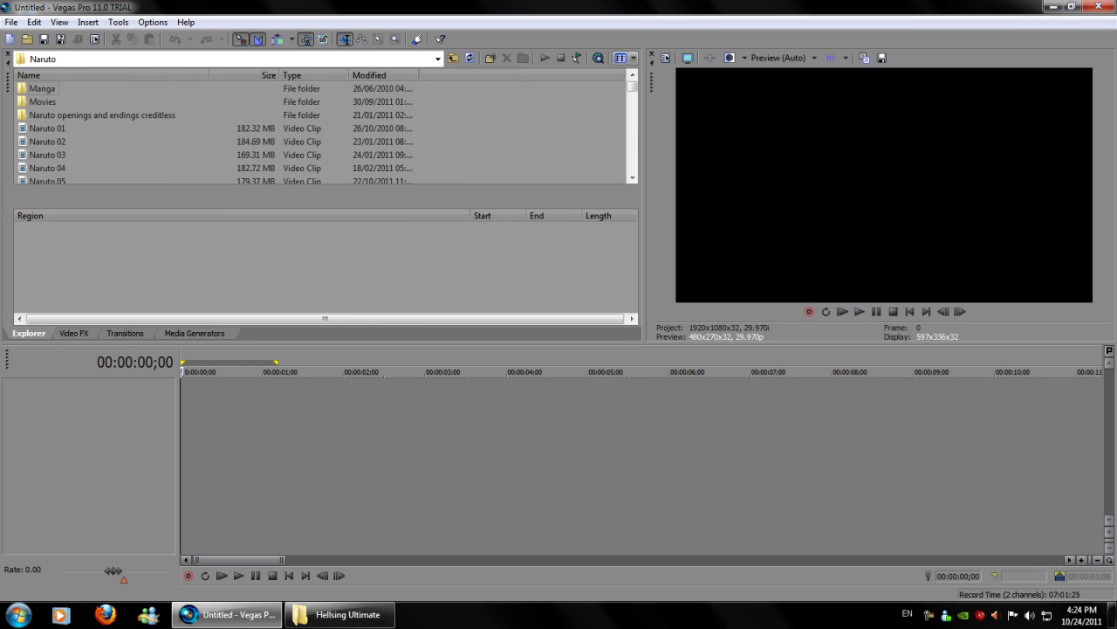
pyautogui.click(621, 58)
pyautogui.click(620, 58)
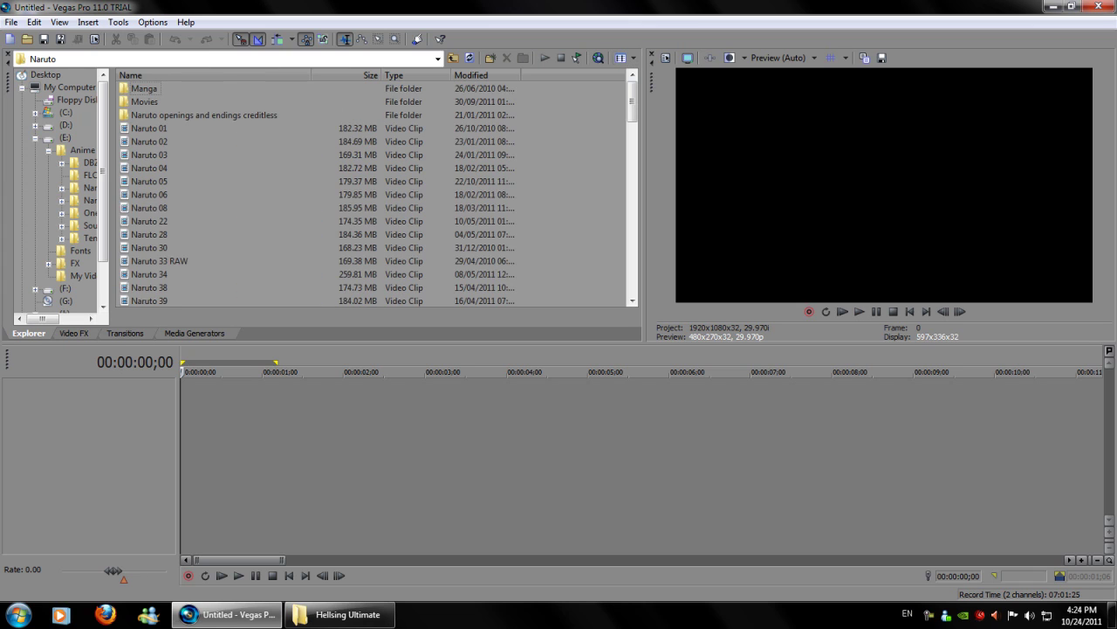
pyautogui.click(149, 167)
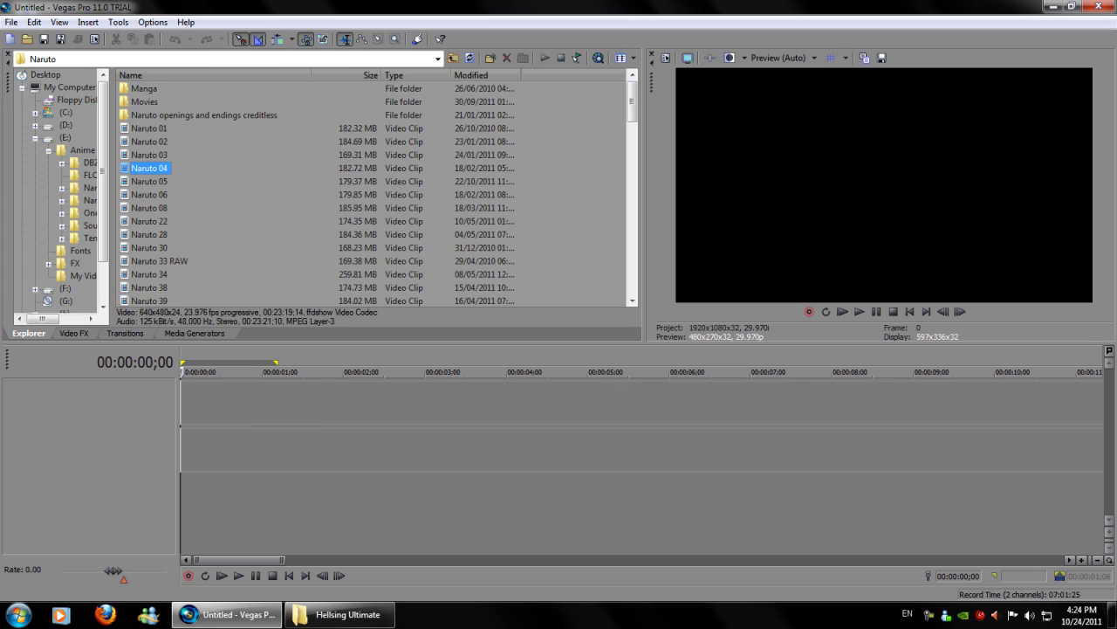
pyautogui.moveTo(149, 168); pyautogui.dragTo(261, 400)
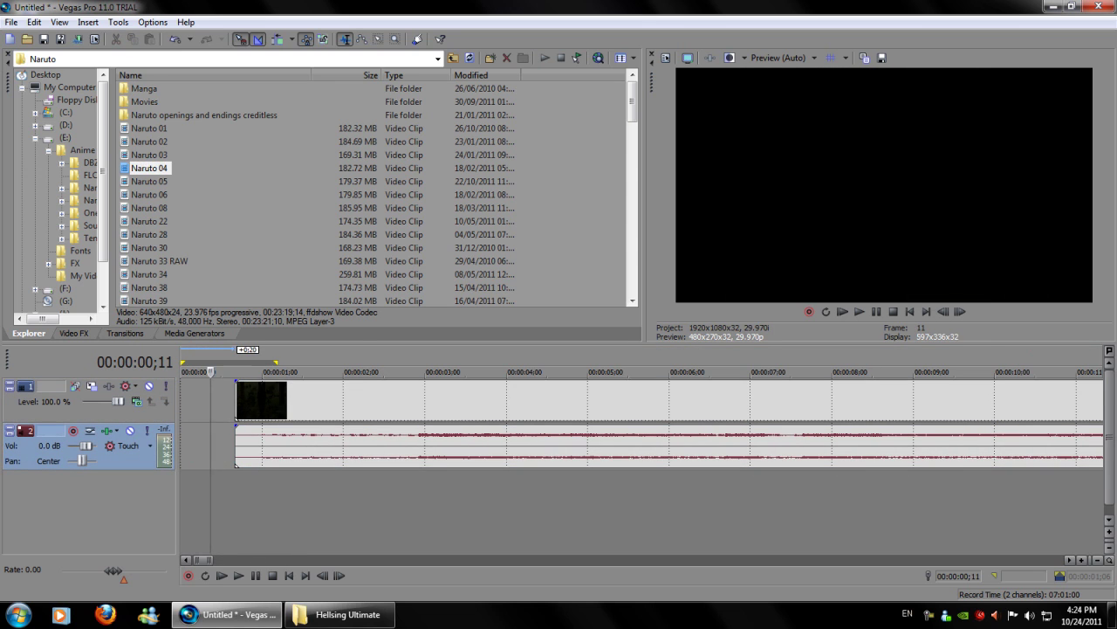
# Step: Delete the clip's audio track and turn off resampling in the video event's properties
pyautogui.rightClick(218, 447)
pyautogui.click(291, 346)
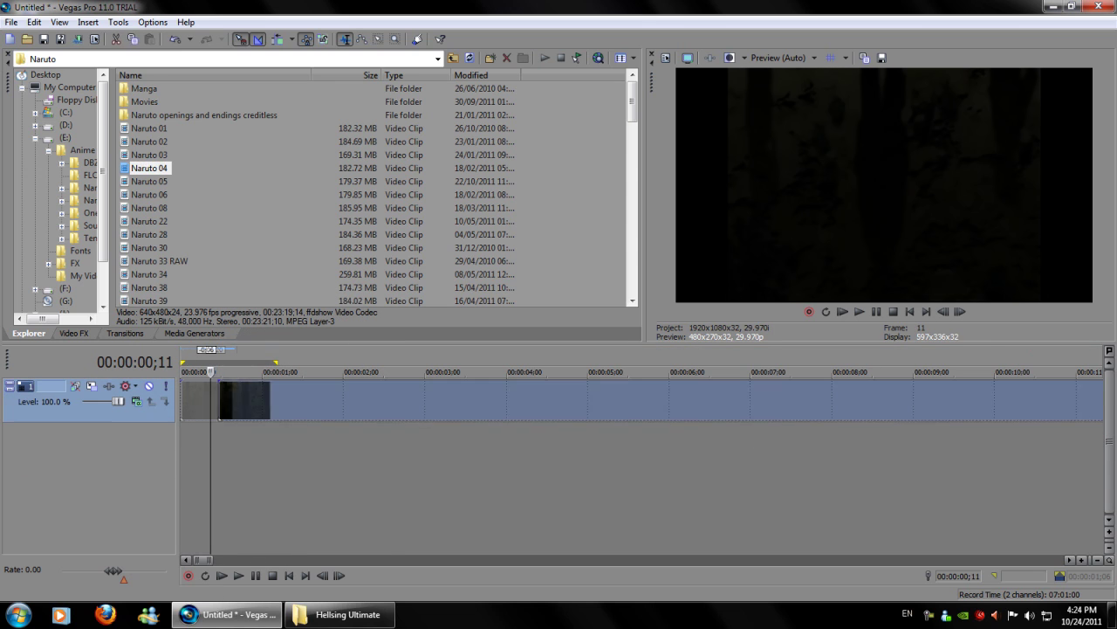
pyautogui.rightClick(524, 400)
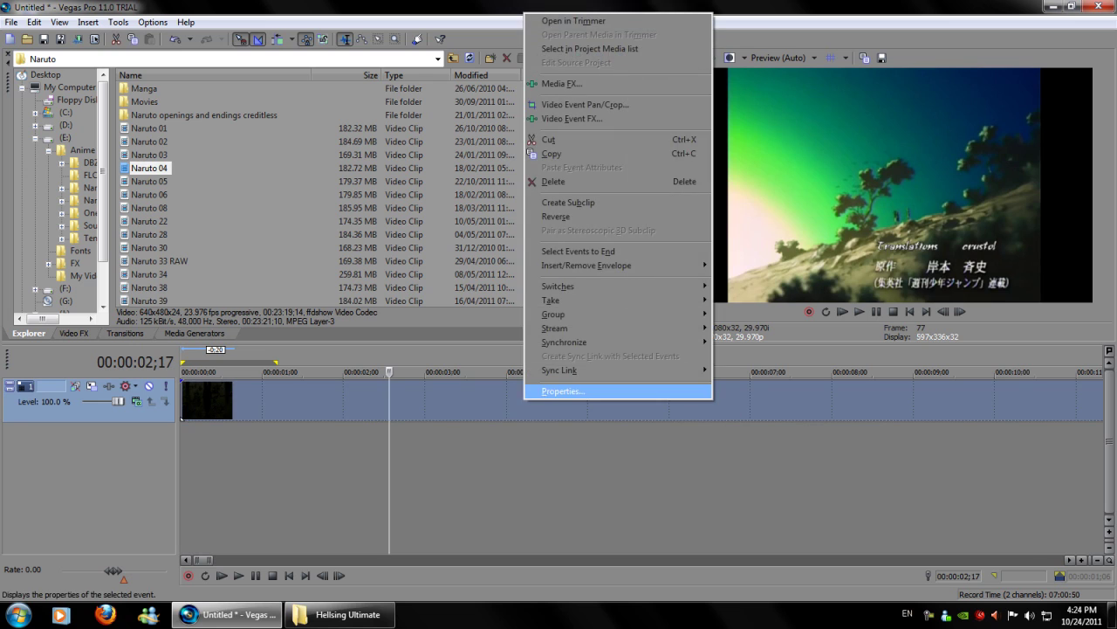
pyautogui.click(558, 390)
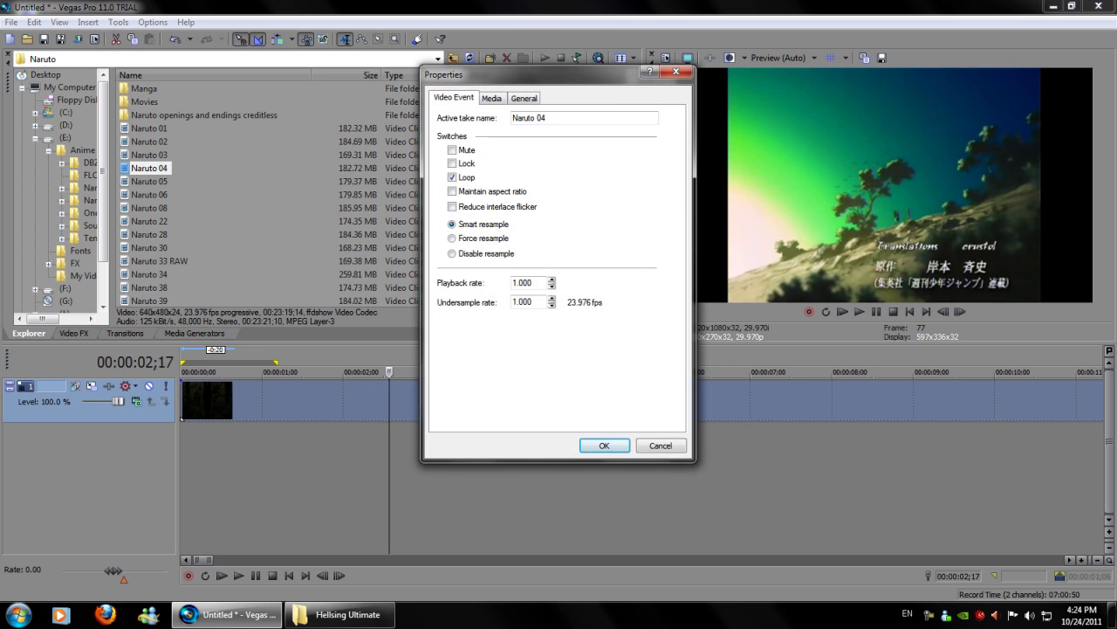
pyautogui.click(451, 253)
pyautogui.click(604, 445)
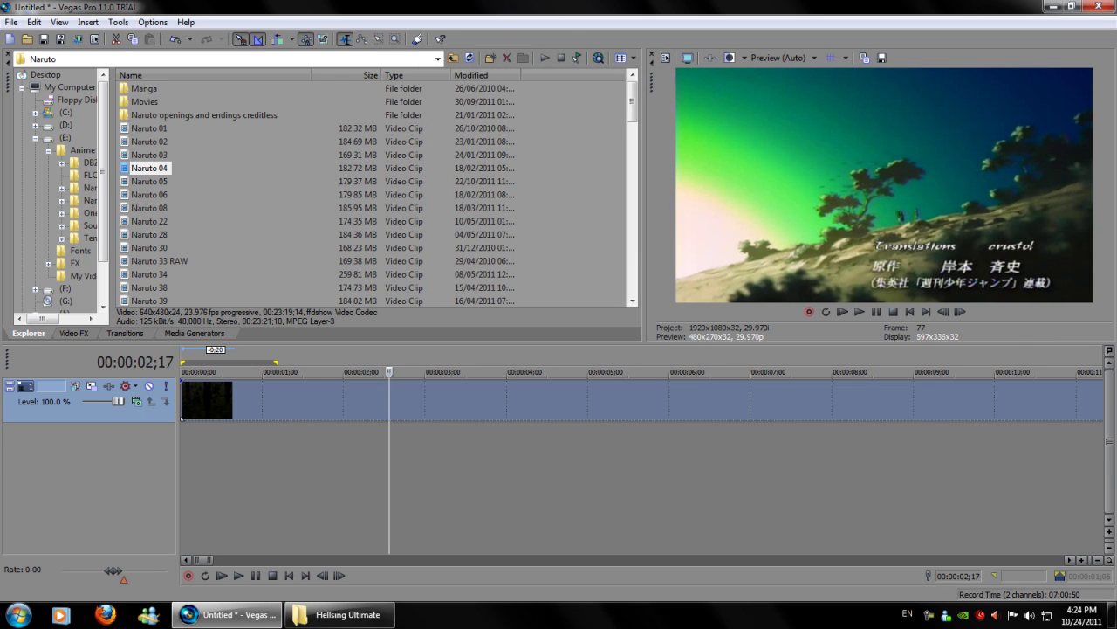
# Step: Enlarge the preview, mark a time range, and trim the clip's end shorter
pyautogui.moveTo(559, 346); pyautogui.dragTo(559, 355)
pyautogui.scroll(-3, 642, 411)
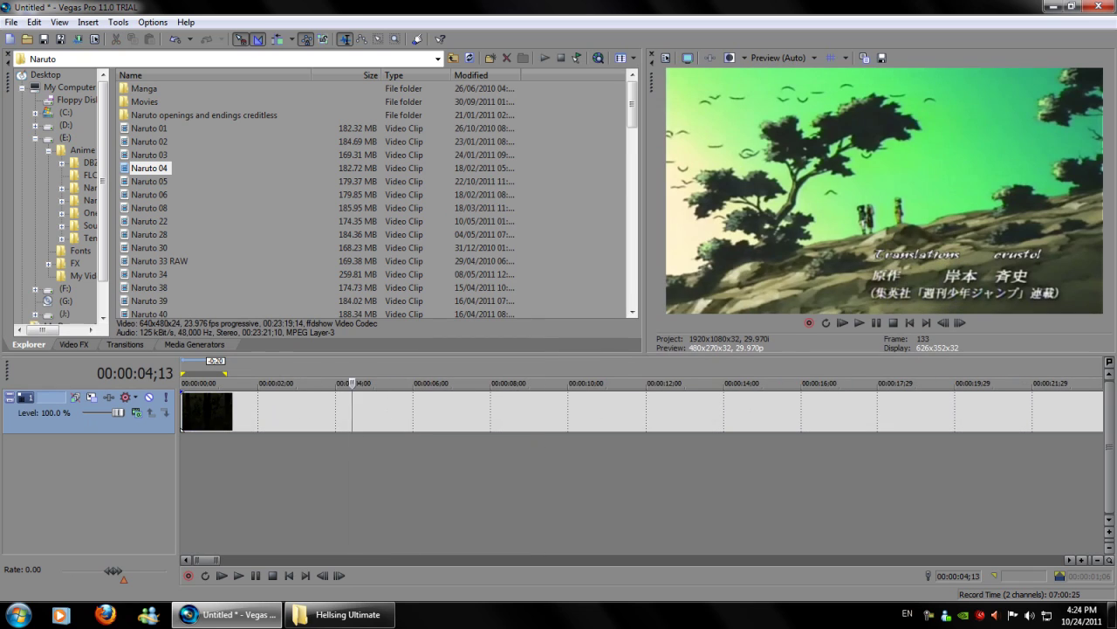
pyautogui.scroll(-5, 463, 411)
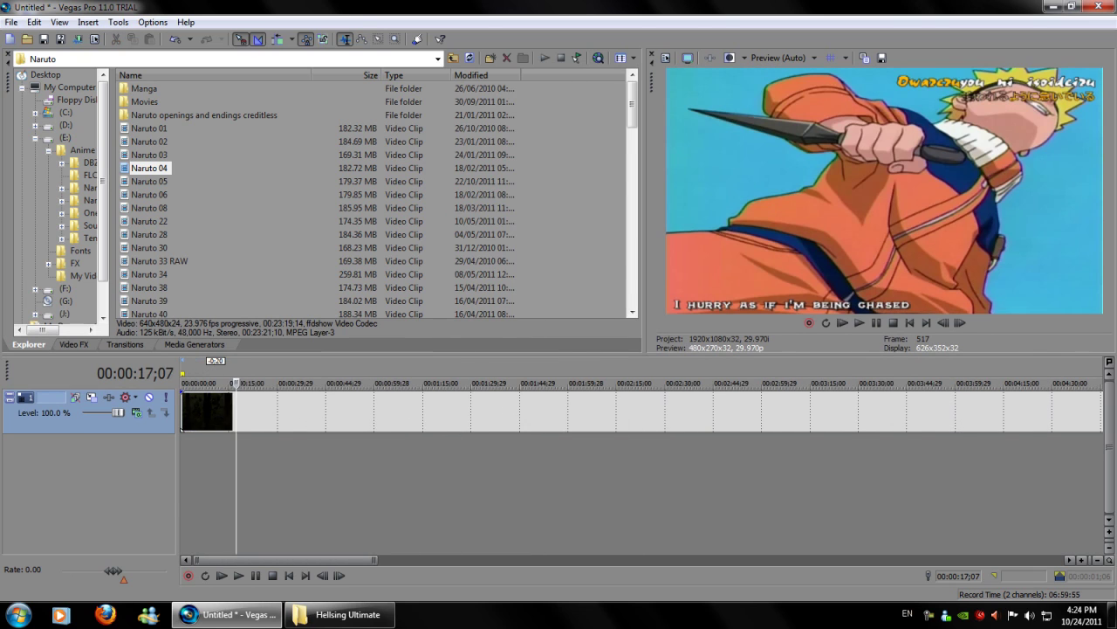
pyautogui.click(462, 410)
pyautogui.moveTo(463, 410); pyautogui.dragTo(903, 410)
pyautogui.scroll(-5, 903, 410)
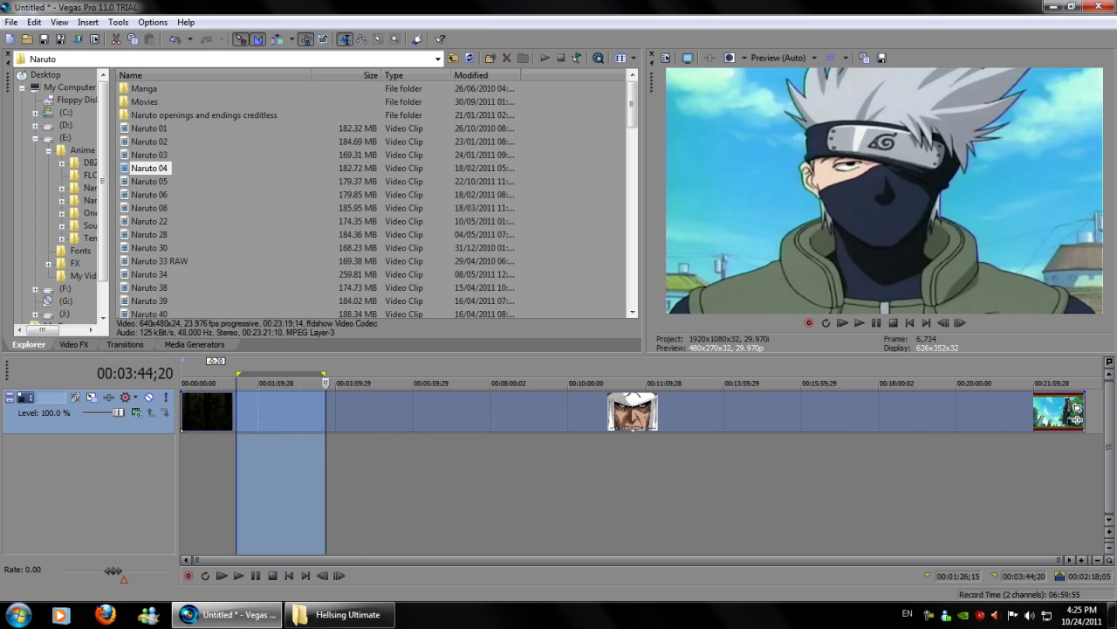
pyautogui.click(506, 384)
pyautogui.moveTo(1082, 419); pyautogui.dragTo(756, 419)
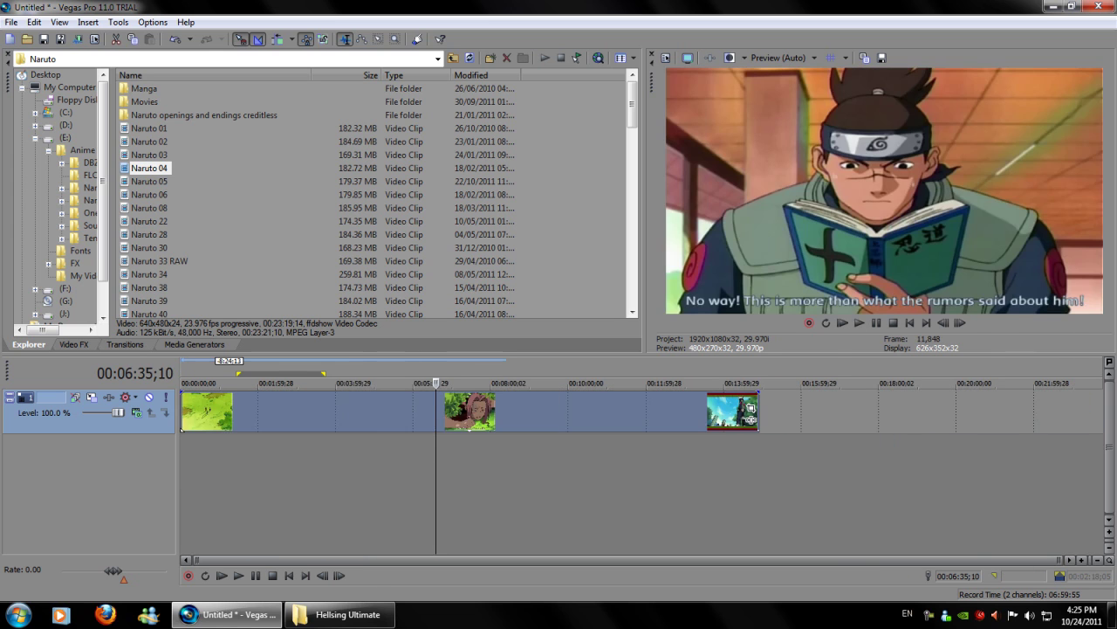
pyautogui.scroll(5, 487, 415)
# Step: Delete the last Naruto clip, return to the project start, and show the video effects list
pyautogui.click(578, 410)
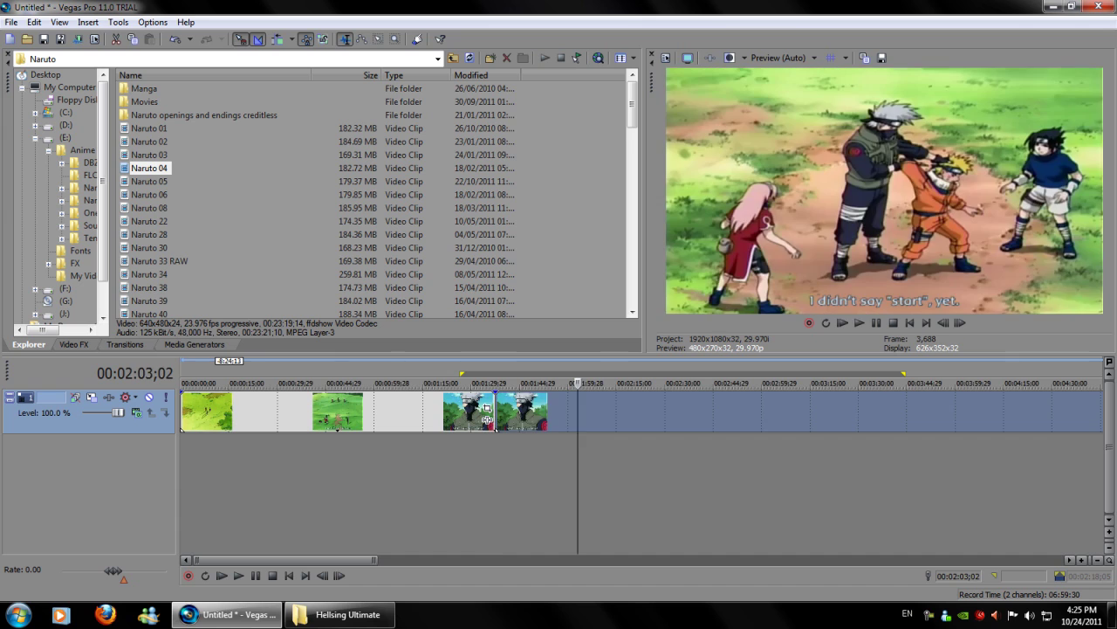
pyautogui.press('Delete')
pyautogui.hotkey('ctrl', 'Home')
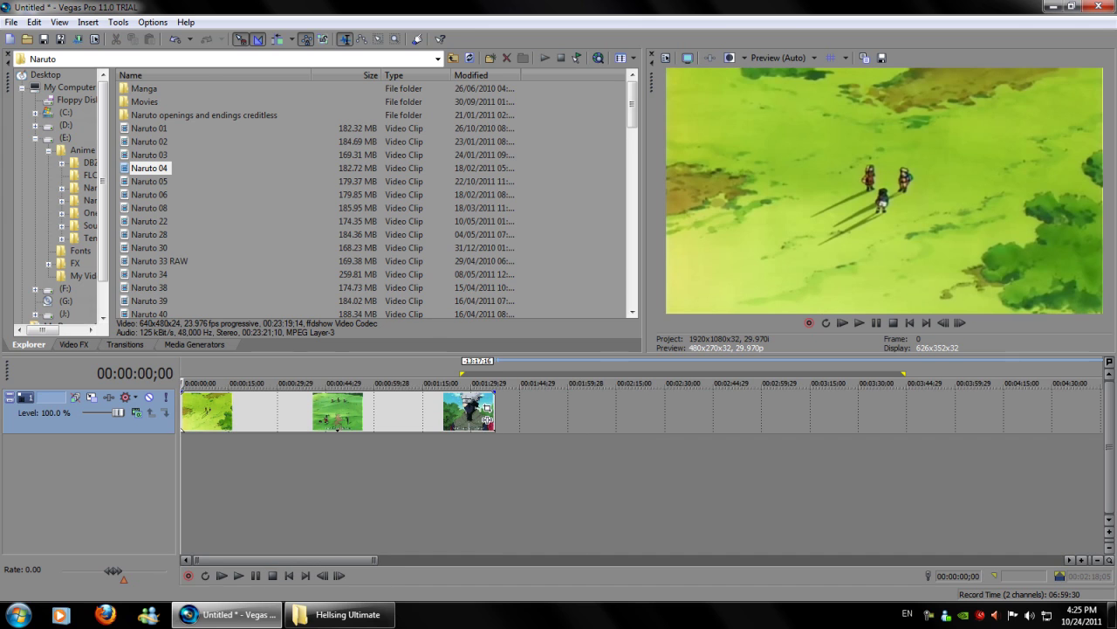
pyautogui.click(74, 344)
# Step: Apply Stereoscopic 3D Adjust to Naruto 04 and test a left floating window
pyautogui.doubleClick(162, 121)
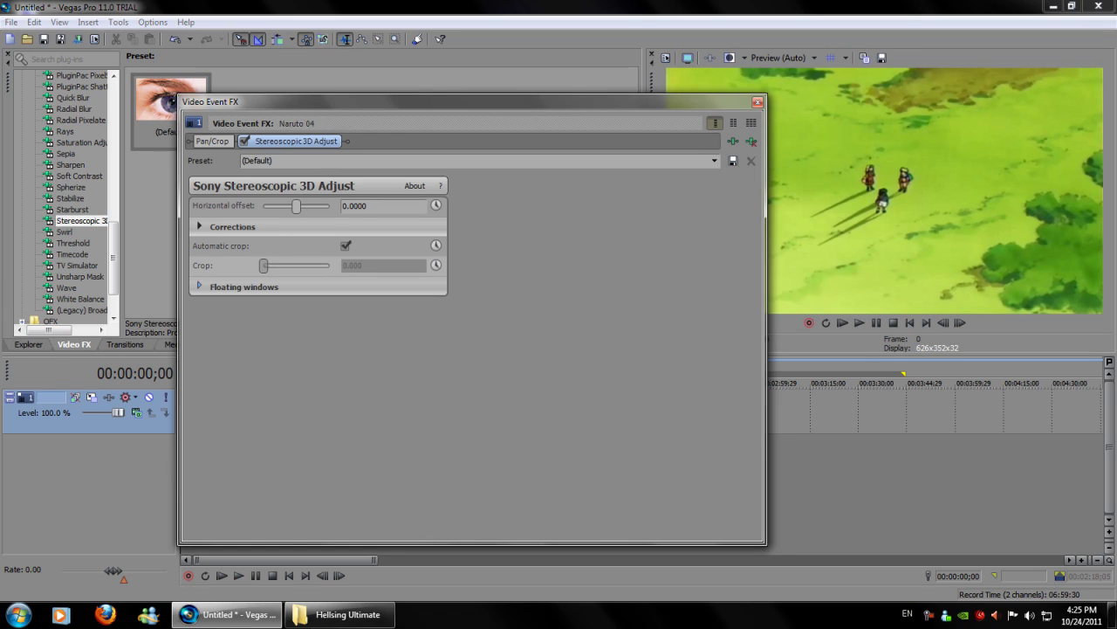
pyautogui.click(200, 286)
pyautogui.moveTo(263, 304)
pyautogui.mouseDown()
pyautogui.moveTo(329, 304)
pyautogui.moveTo(262, 304)
pyautogui.moveTo(329, 325)
pyautogui.moveTo(263, 325)
pyautogui.mouseUp()
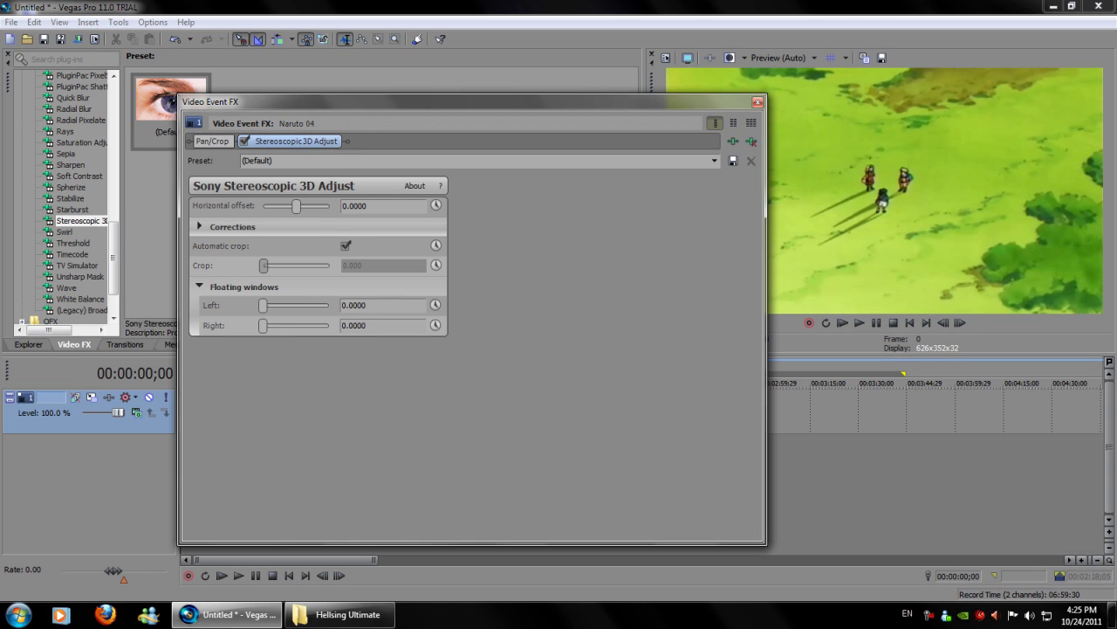
pyautogui.click(212, 140)
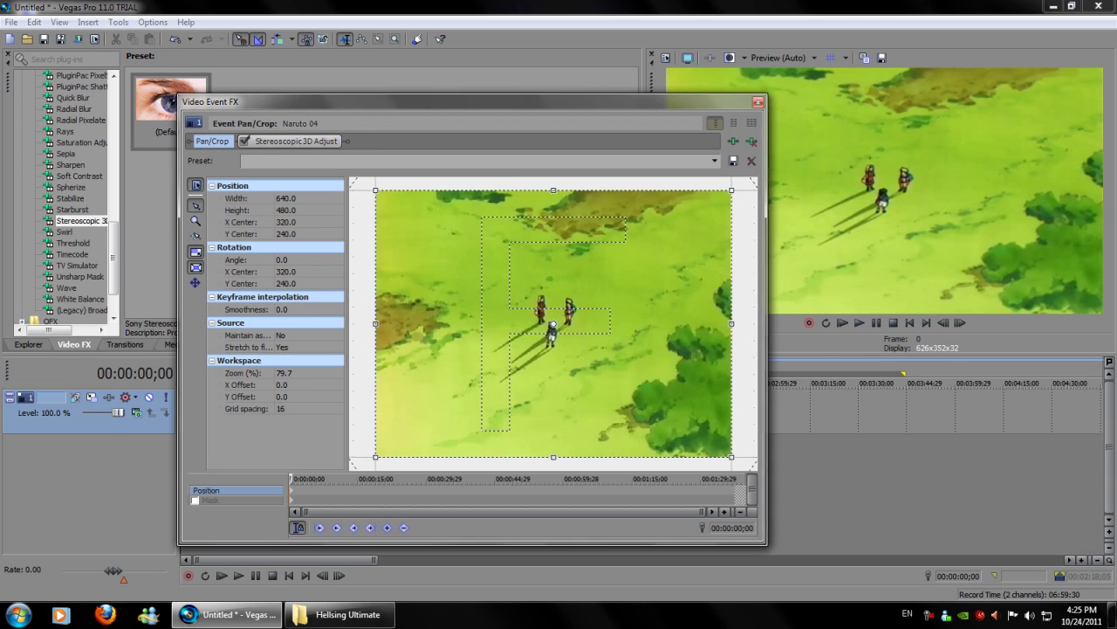
# Step: Widen the effects window, shrink the pan/crop frame to 596.5 × 447.4, and expand Corrections
pyautogui.moveTo(766, 323); pyautogui.dragTo(807, 323)
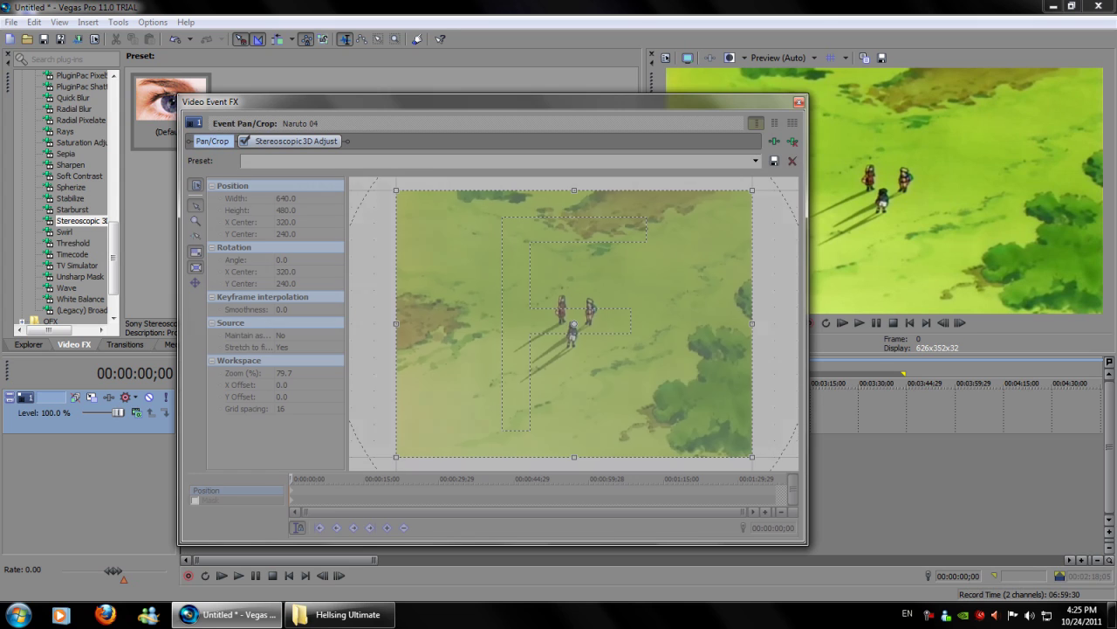
pyautogui.click(295, 141)
pyautogui.click(212, 140)
pyautogui.scroll(5, 542, 494)
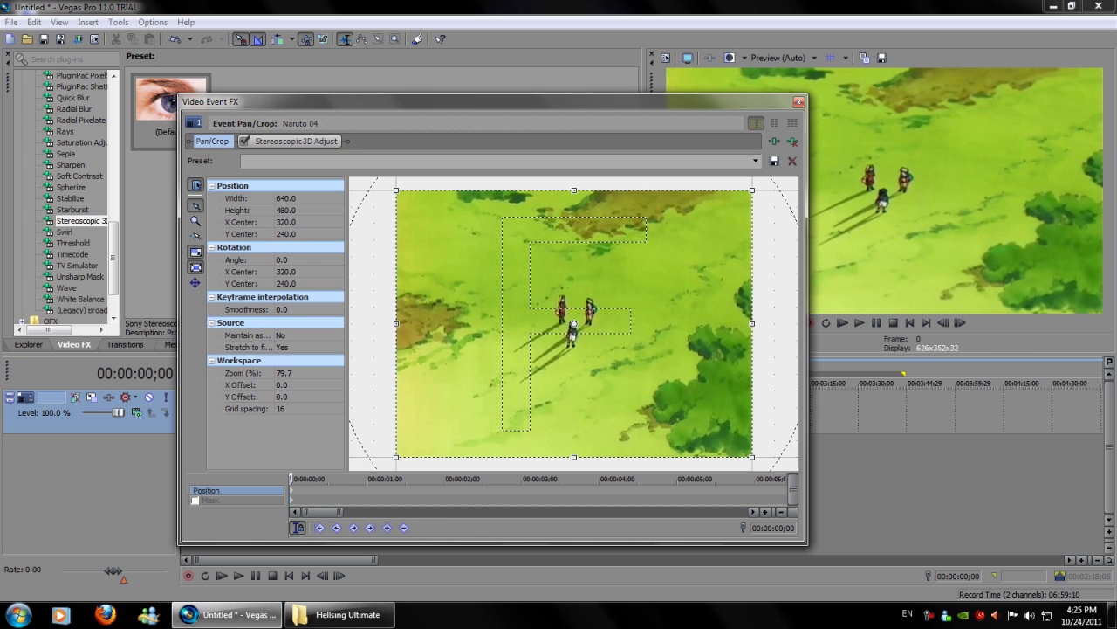
pyautogui.scroll(2, 573, 327)
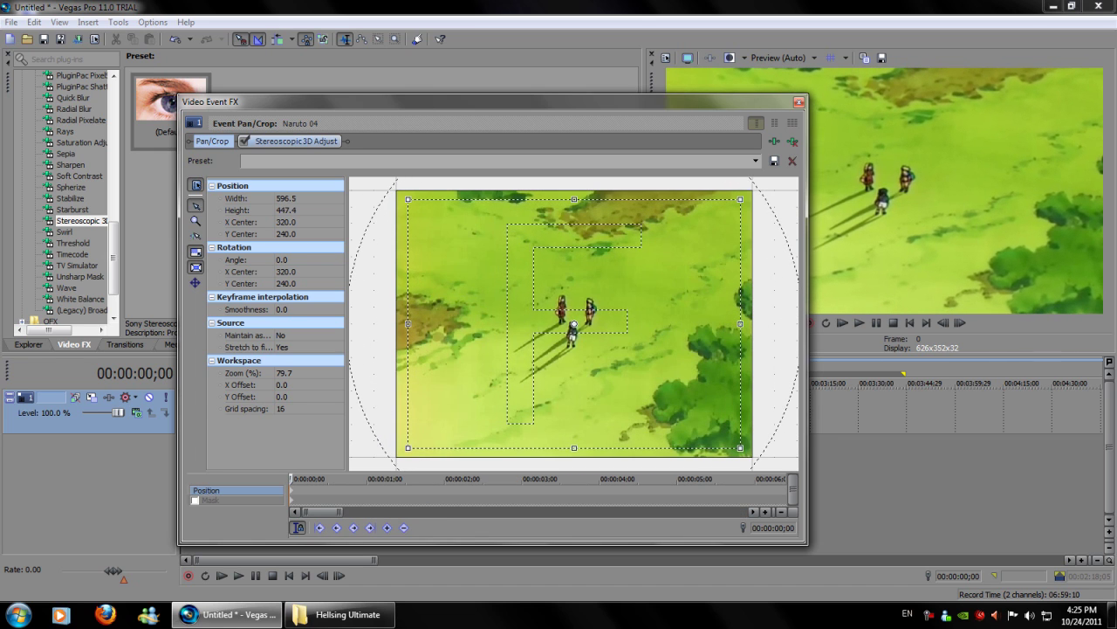
pyautogui.click(293, 140)
pyautogui.click(200, 226)
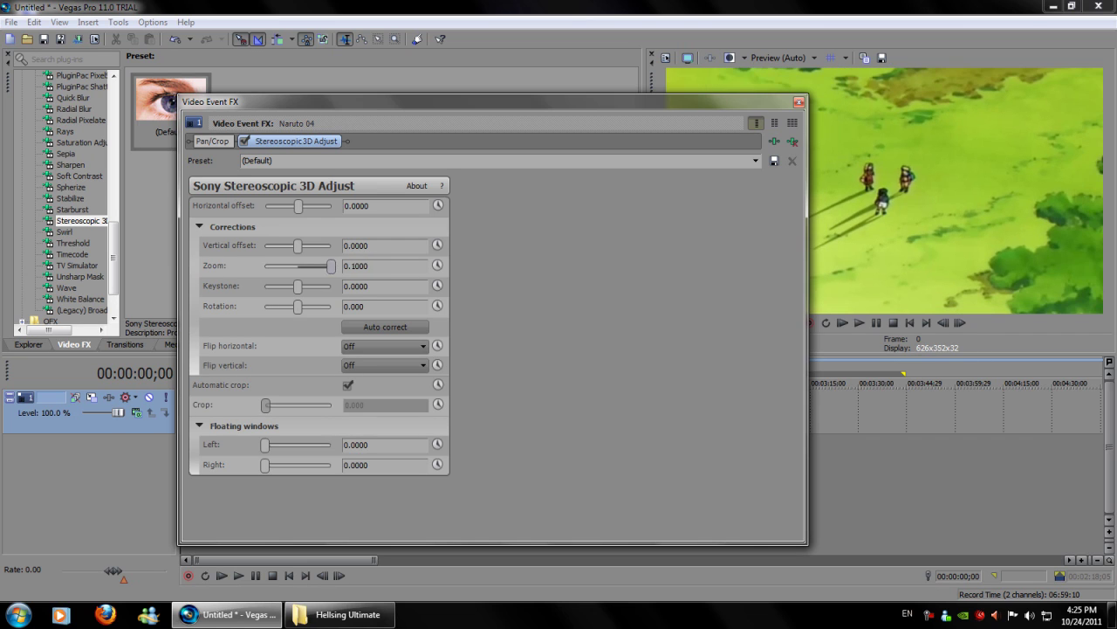
# Step: Try zoom, keystone, rotation and auto correct, then remove Stereoscopic 3D Adjust and close the window
pyautogui.moveTo(324, 265)
pyautogui.mouseDown()
pyautogui.moveTo(304, 266)
pyautogui.moveTo(331, 245)
pyautogui.mouseUp()
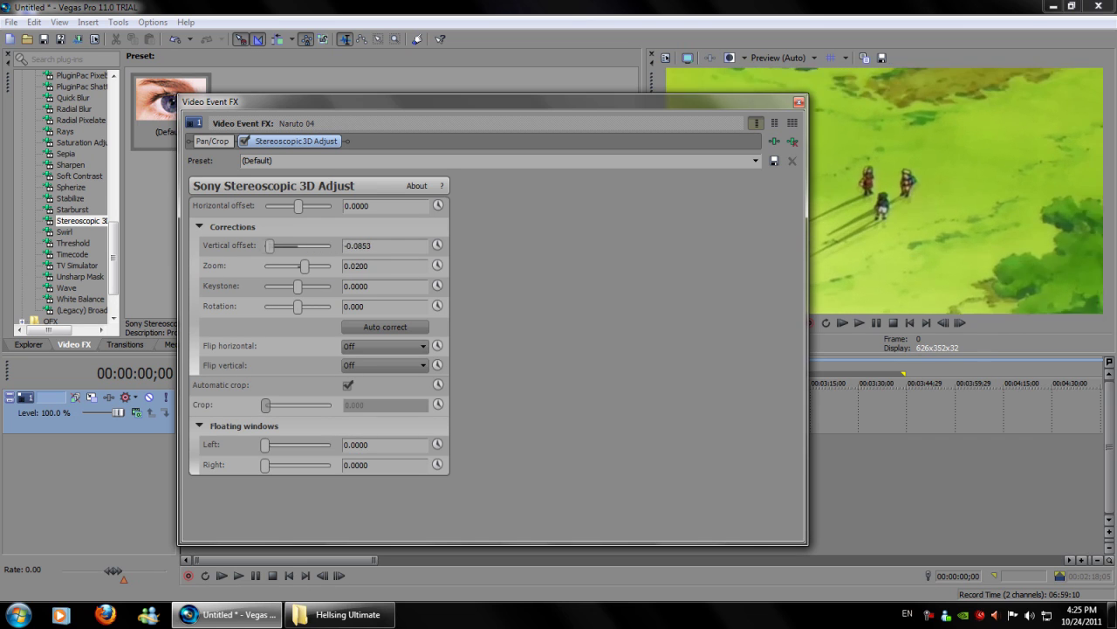
pyautogui.moveTo(298, 286)
pyautogui.mouseDown()
pyautogui.moveTo(265, 286)
pyautogui.moveTo(331, 306)
pyautogui.moveTo(266, 305)
pyautogui.mouseUp()
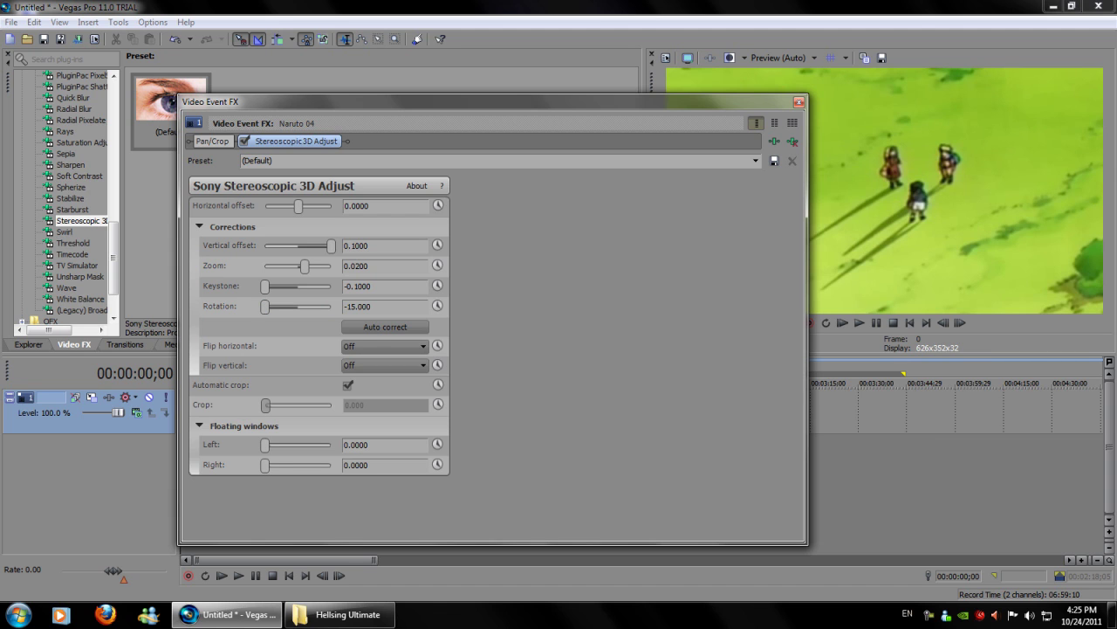
pyautogui.click(212, 140)
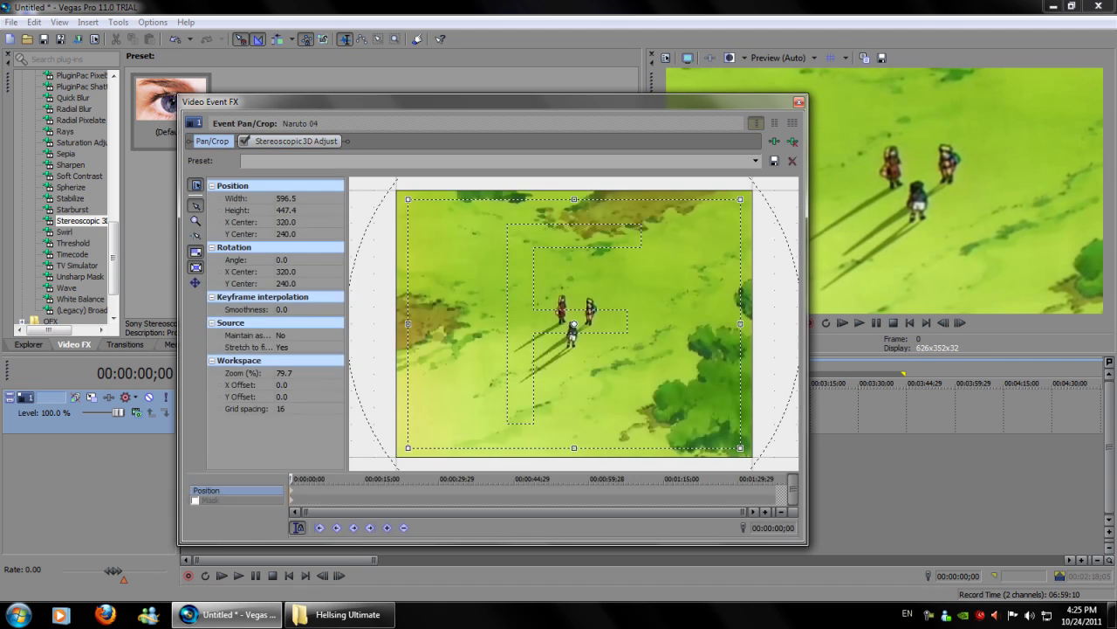
pyautogui.click(296, 140)
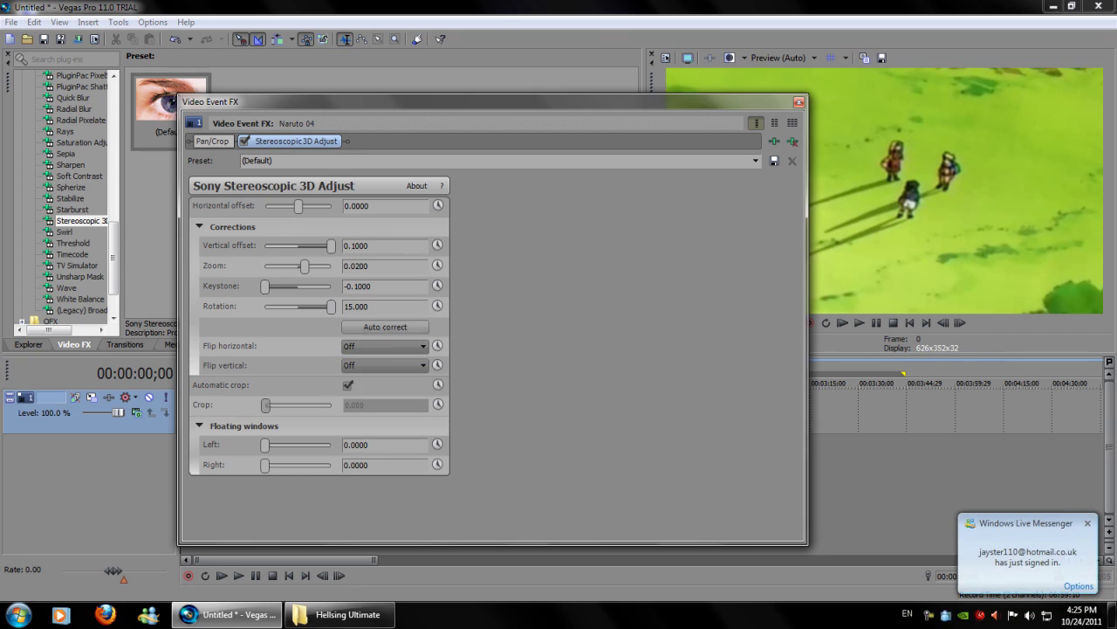
pyautogui.click(385, 327)
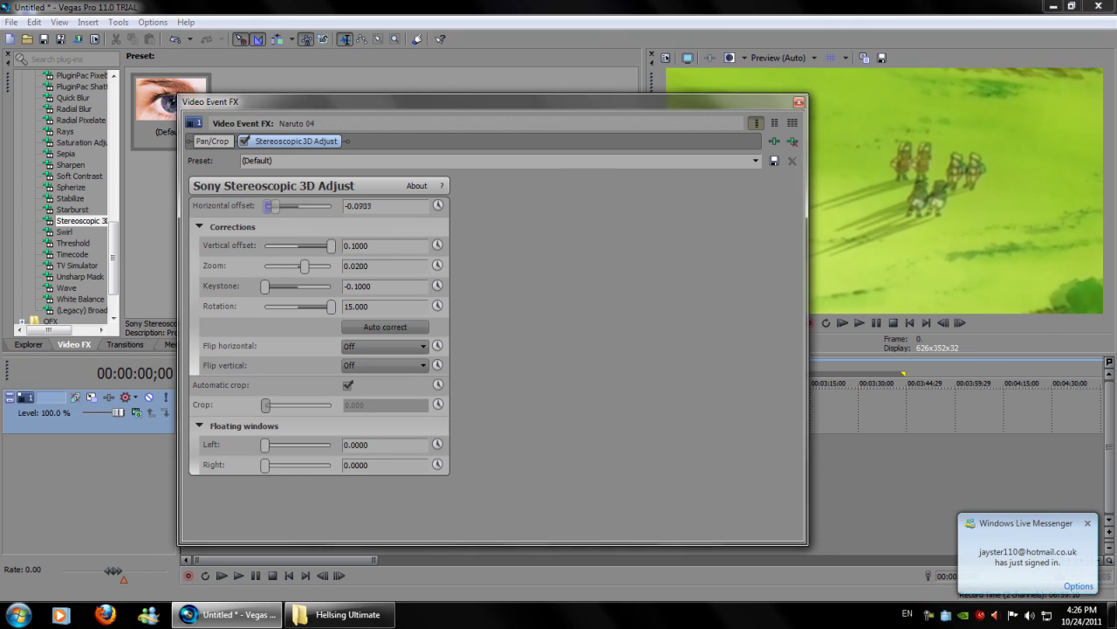
pyautogui.click(791, 141)
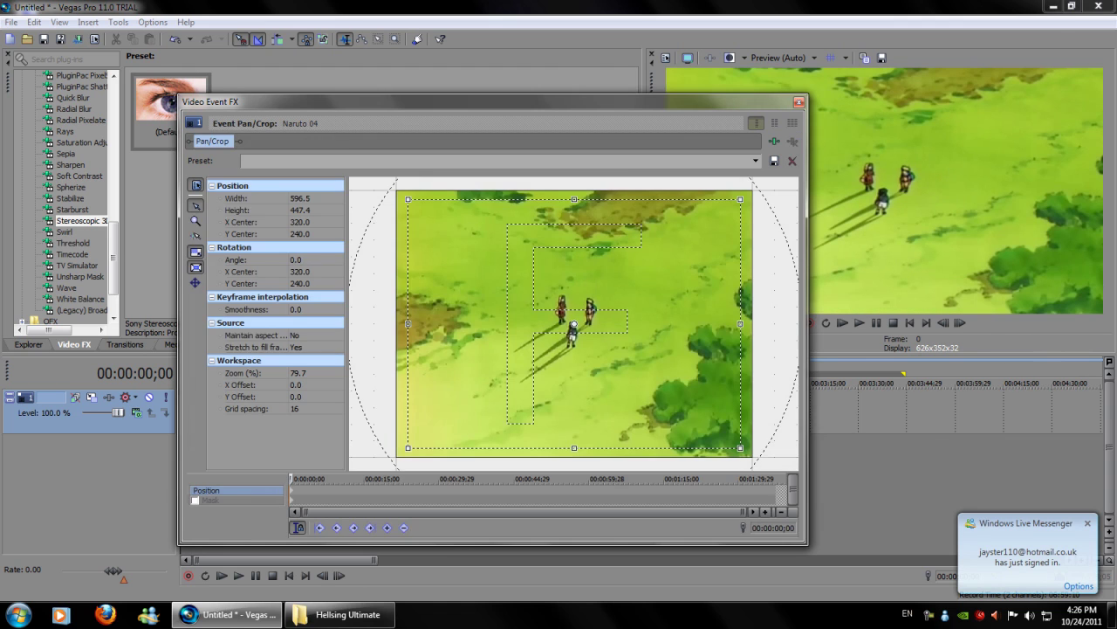
pyautogui.click(798, 102)
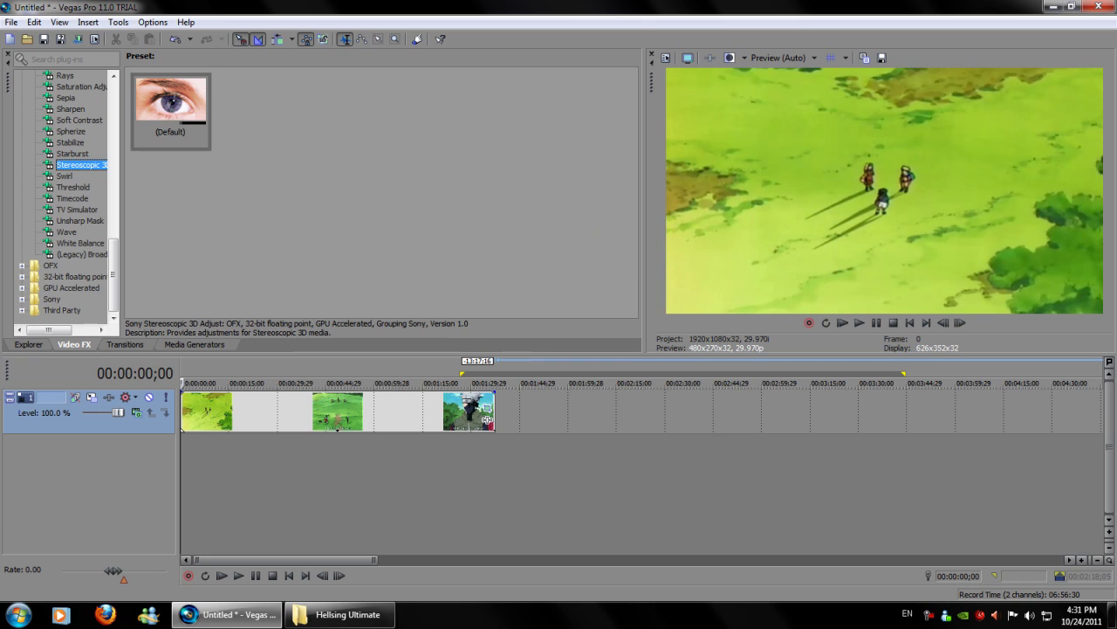
# Step: Find Radial Pixelate in the Video FX list and apply its Strong Radial preset to Naruto 04
pyautogui.scroll(1, 62, 192)
pyautogui.scroll(1, 61, 192)
pyautogui.scroll(1, 61, 192)
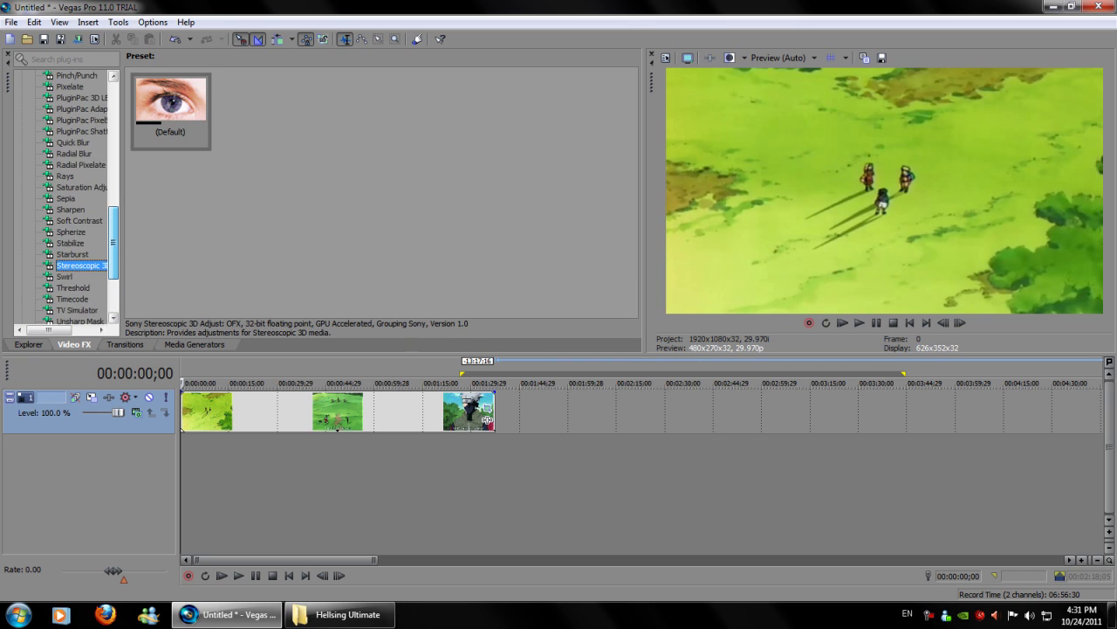
pyautogui.scroll(1, 61, 192)
pyautogui.scroll(2, 61, 192)
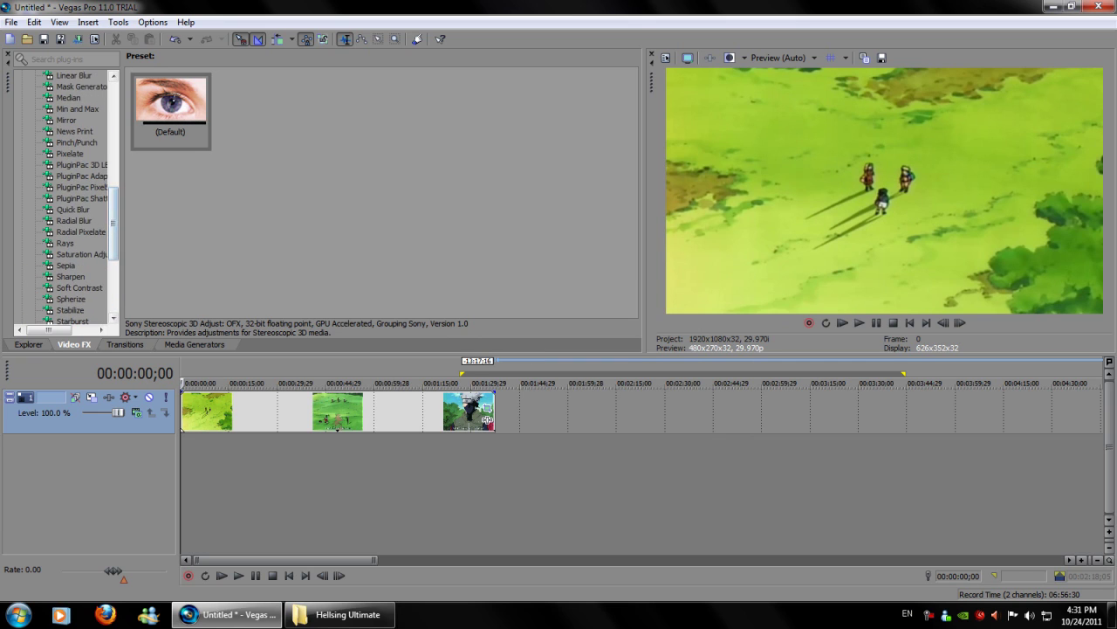
pyautogui.click(81, 231)
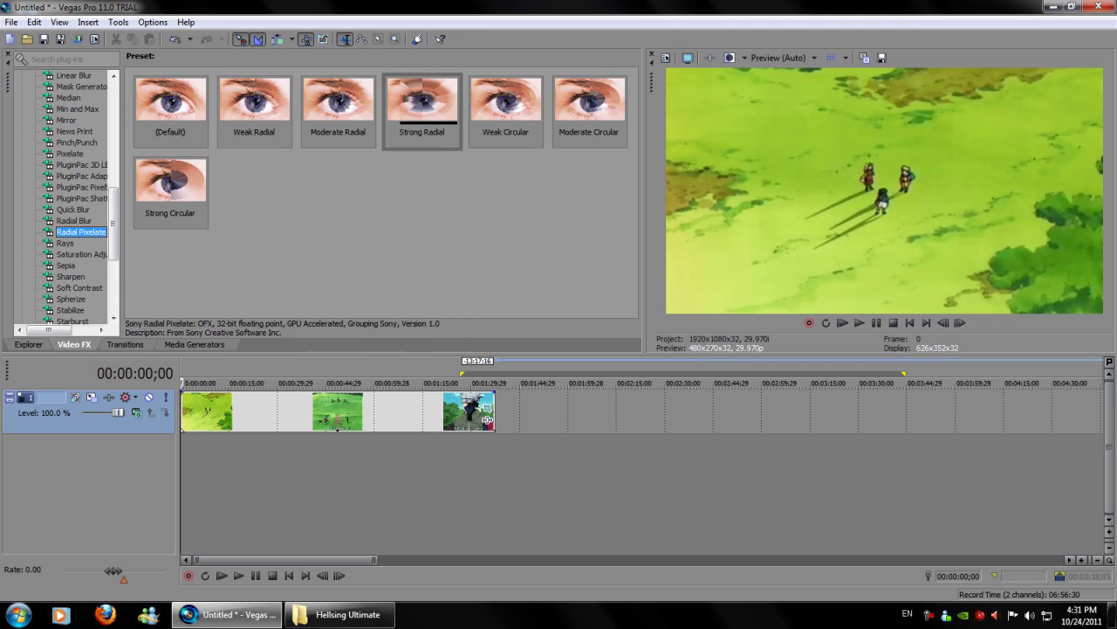
pyautogui.doubleClick(419, 98)
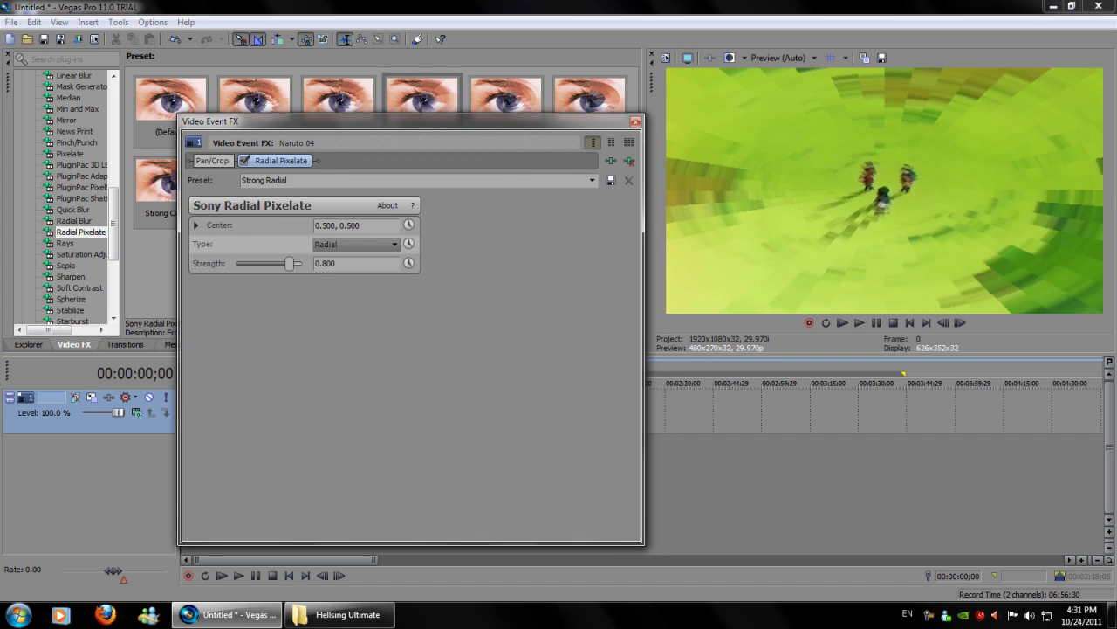
# Step: Tweak pixelate strength, try the Circular type, then settle on Radial at full 1.000 strength
pyautogui.moveTo(289, 263); pyautogui.dragTo(288, 263)
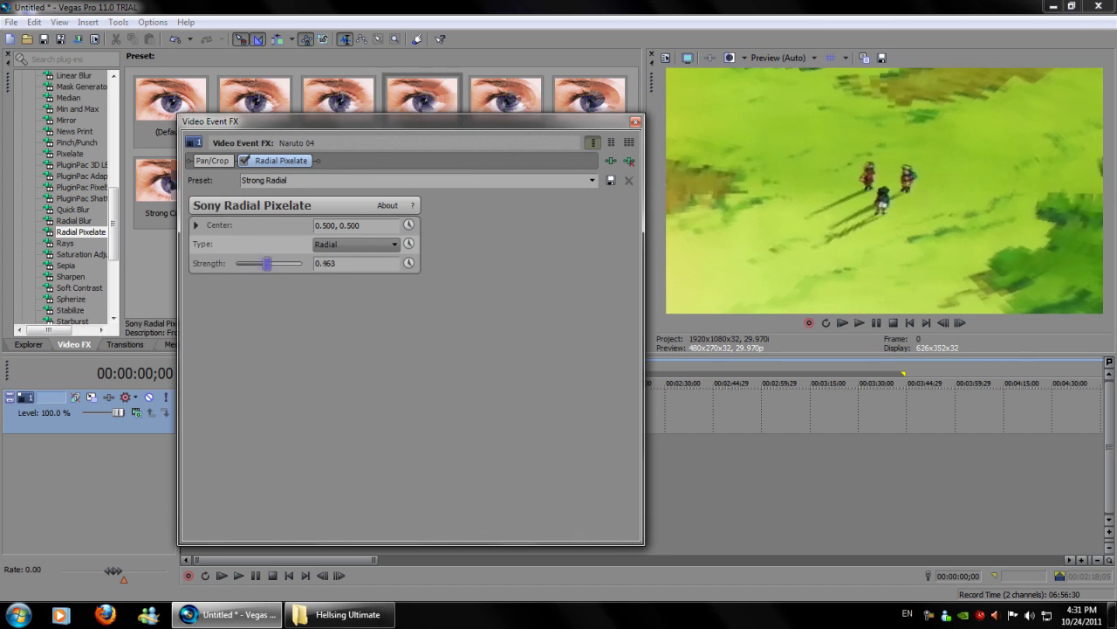
pyautogui.moveTo(288, 263); pyautogui.dragTo(294, 263)
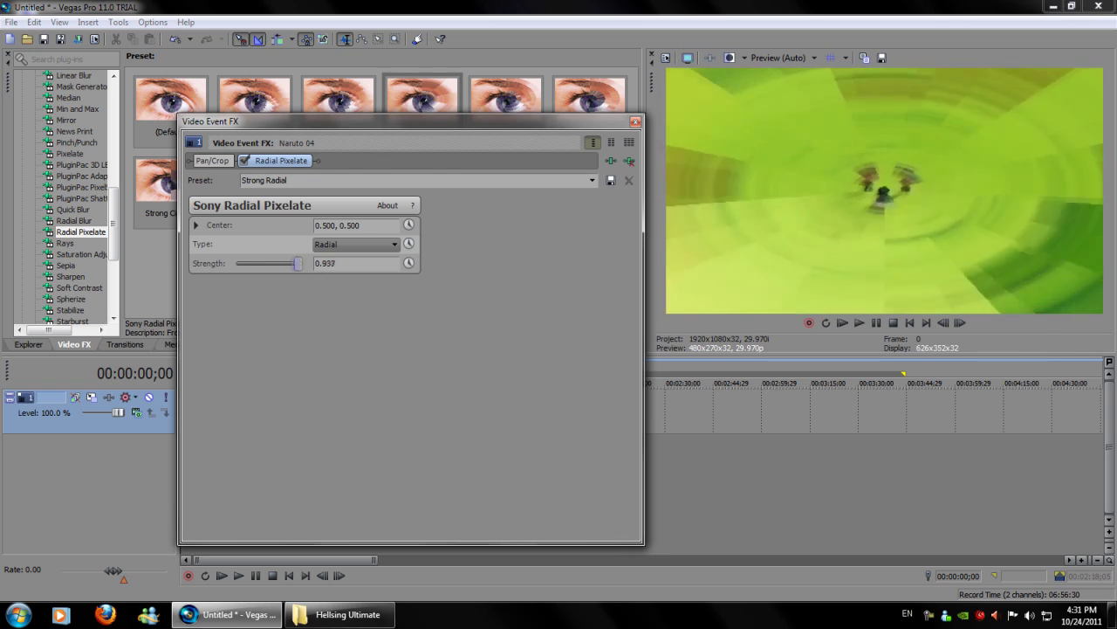
pyautogui.click(357, 244)
pyautogui.press('Escape')
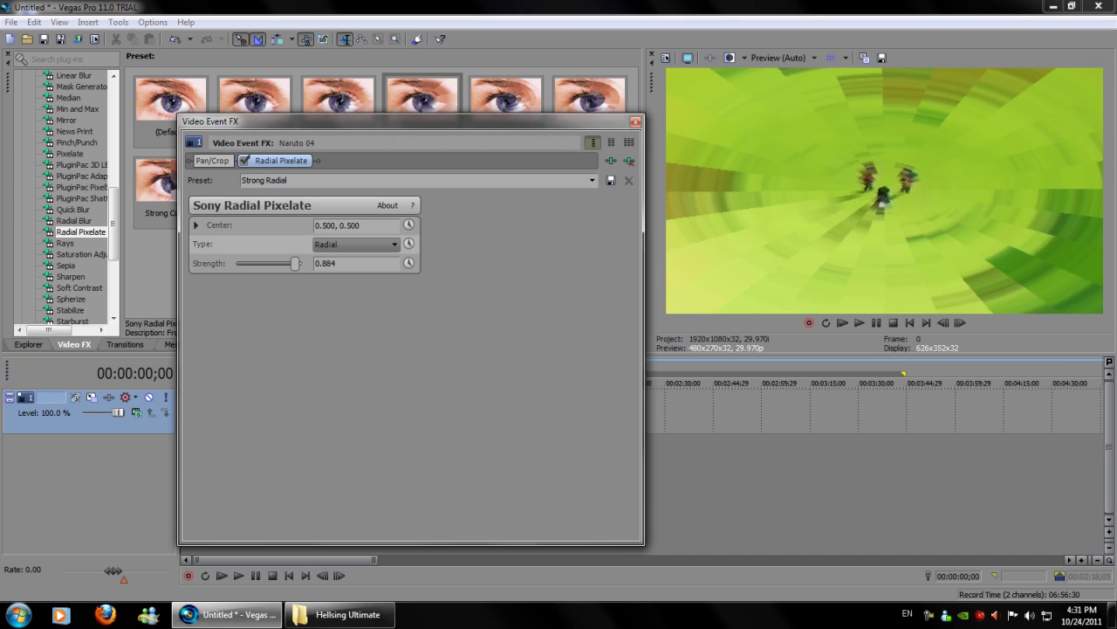
pyautogui.click(356, 244)
pyautogui.click(350, 264)
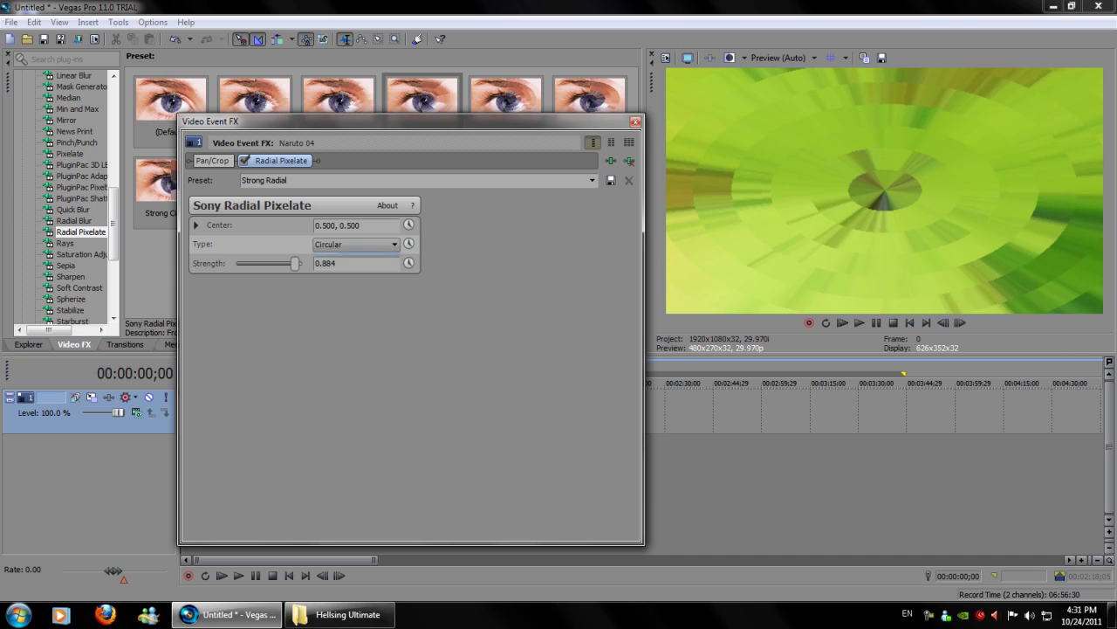
pyautogui.click(356, 245)
pyautogui.moveTo(294, 263); pyautogui.dragTo(310, 263)
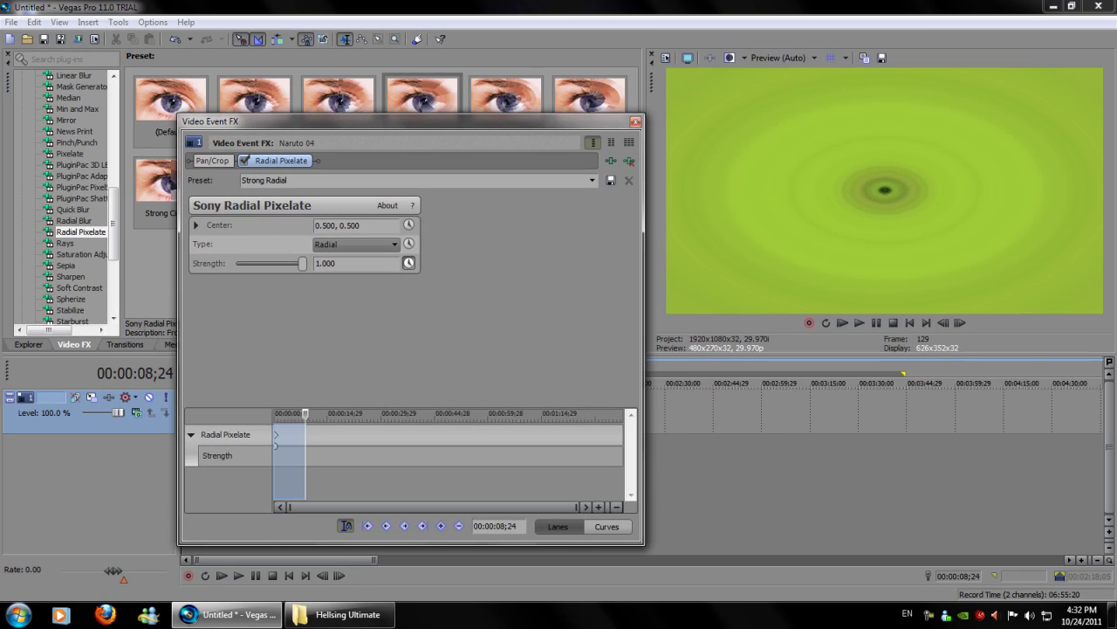
# Step: Add a later keyframe with Radial Pixelate strength 0 so the pixelation fades, then close the dialog
pyautogui.moveTo(276, 436)
pyautogui.mouseDown()
pyautogui.moveTo(412, 436)
pyautogui.moveTo(290, 436)
pyautogui.mouseUp()
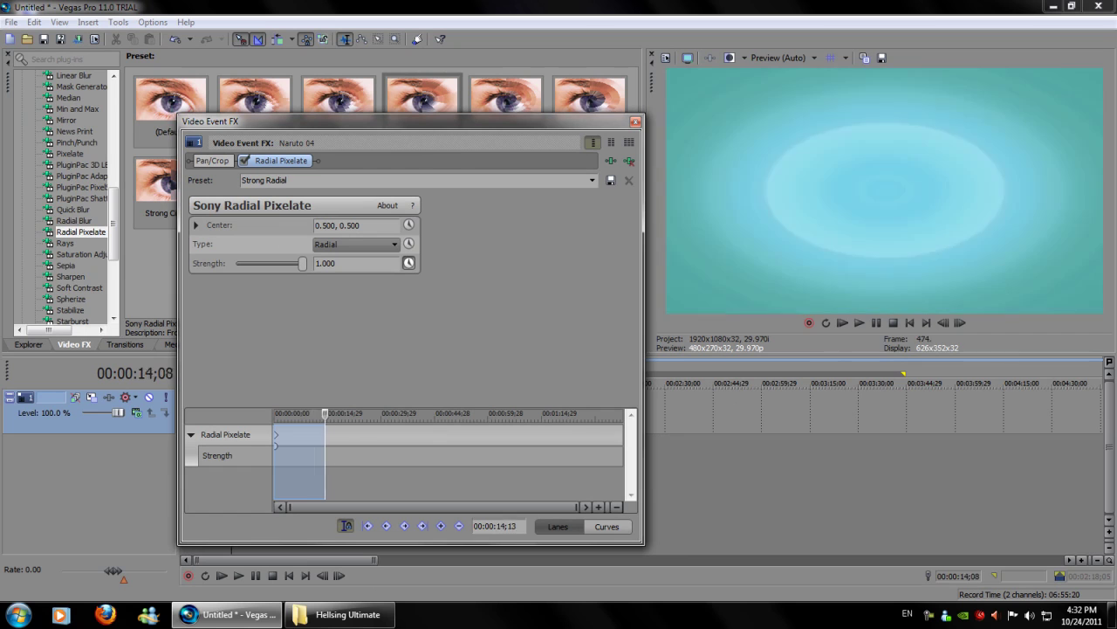
pyautogui.moveTo(289, 437)
pyautogui.mouseDown()
pyautogui.moveTo(419, 437)
pyautogui.moveTo(276, 437)
pyautogui.moveTo(324, 437)
pyautogui.mouseUp()
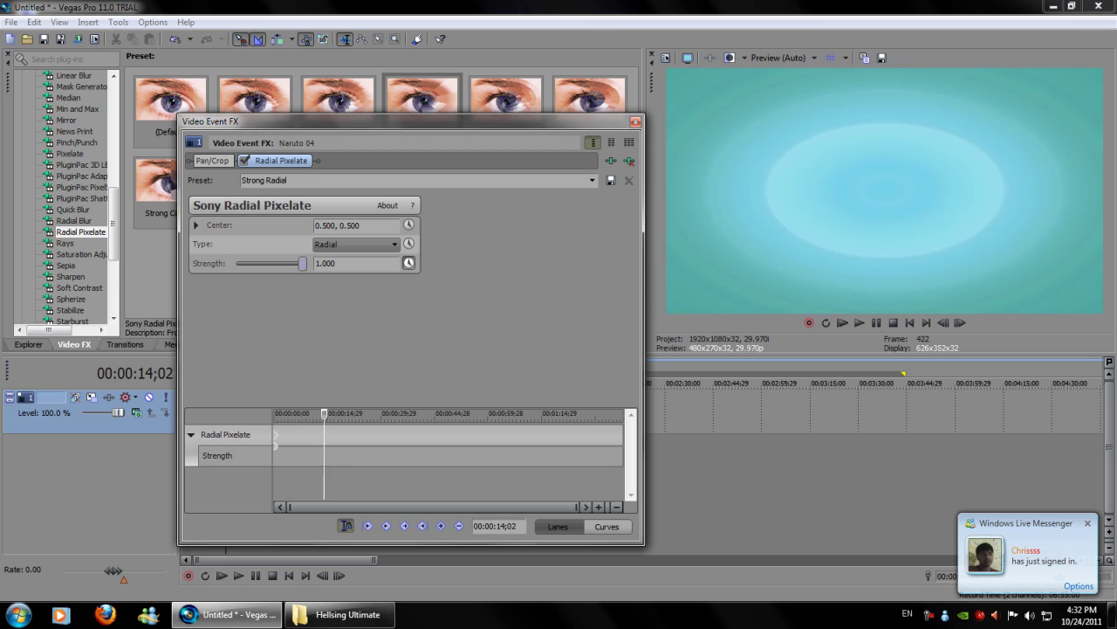
pyautogui.moveTo(302, 263); pyautogui.dragTo(235, 263)
pyautogui.moveTo(324, 458)
pyautogui.mouseDown()
pyautogui.moveTo(300, 458)
pyautogui.moveTo(273, 436)
pyautogui.mouseUp()
pyautogui.click(636, 122)
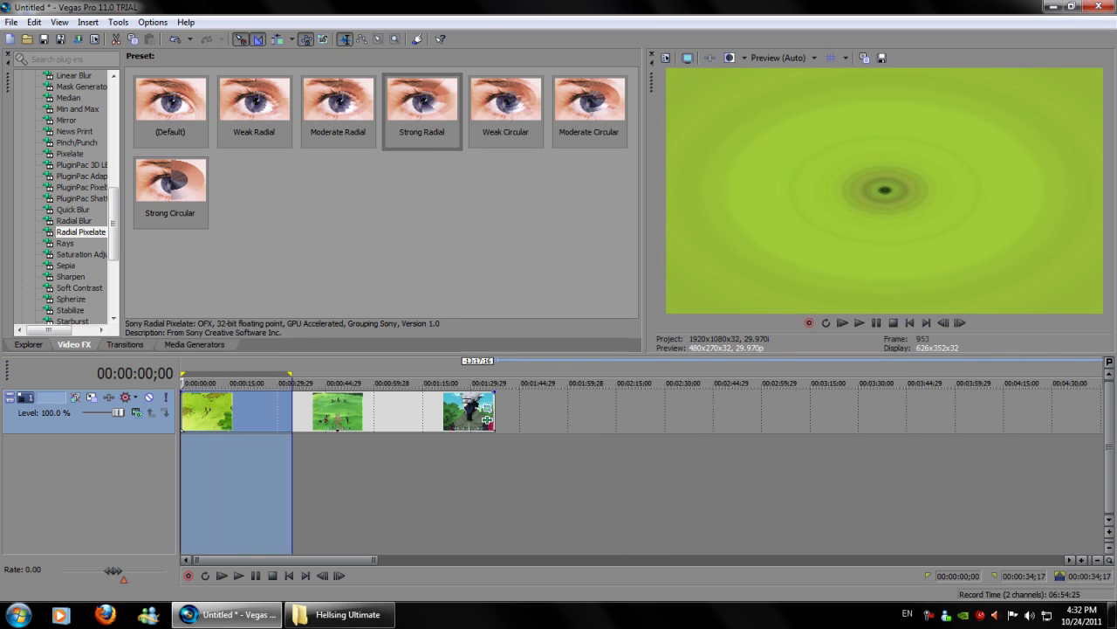
# Step: Play the project from the start to preview the pixelation fade
pyautogui.press('space')
pyautogui.scroll(2, 642, 411)
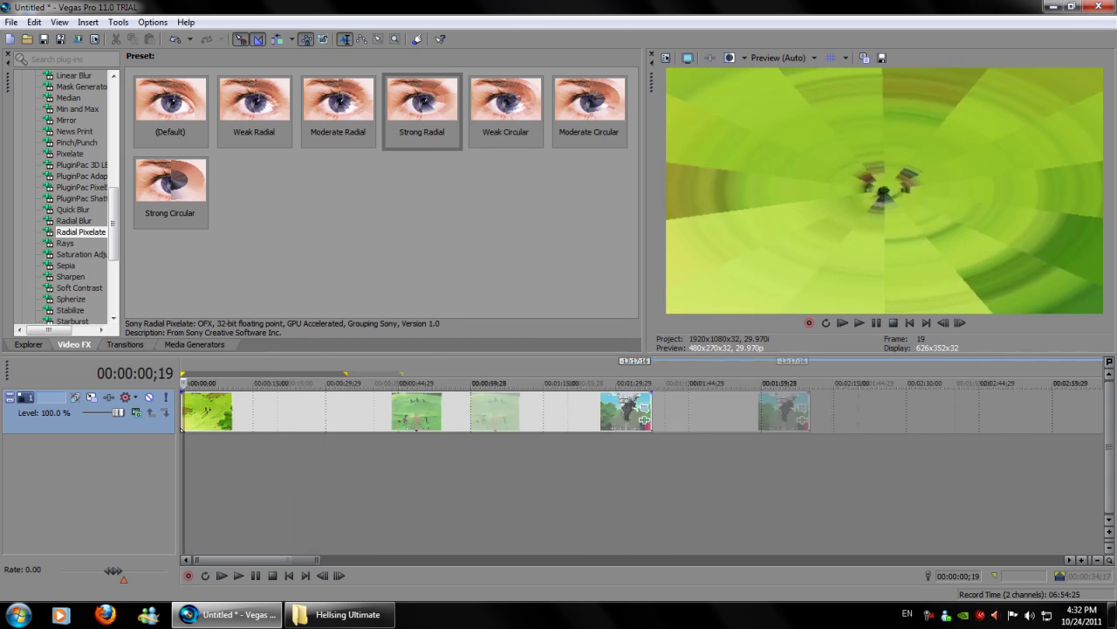
pyautogui.scroll(2, 643, 411)
pyautogui.scroll(2, 652, 419)
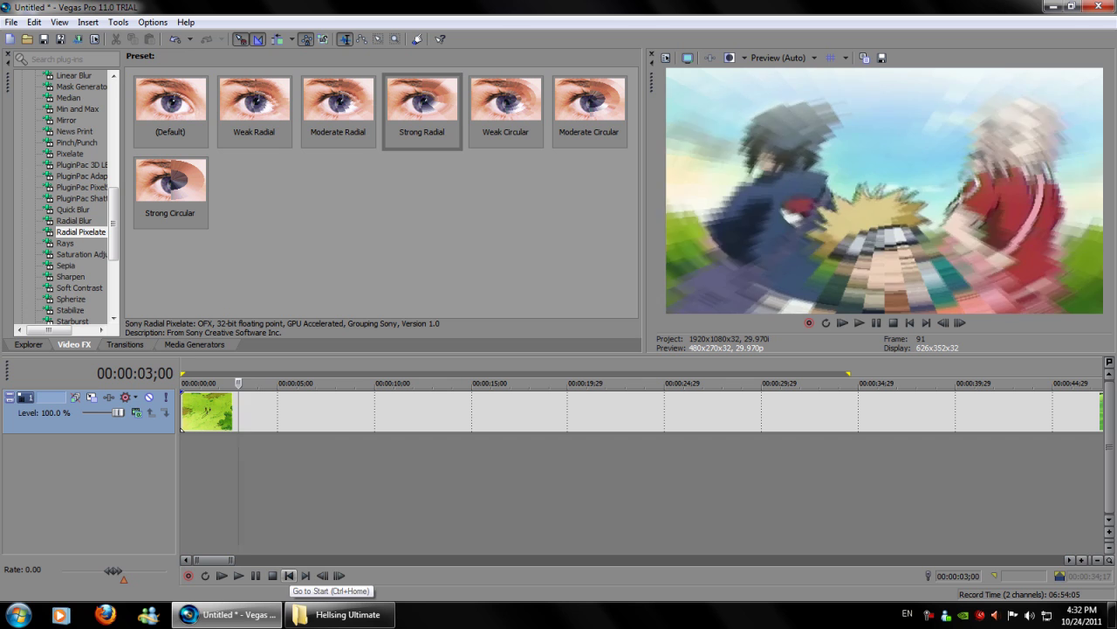
pyautogui.click(289, 575)
pyautogui.press('space')
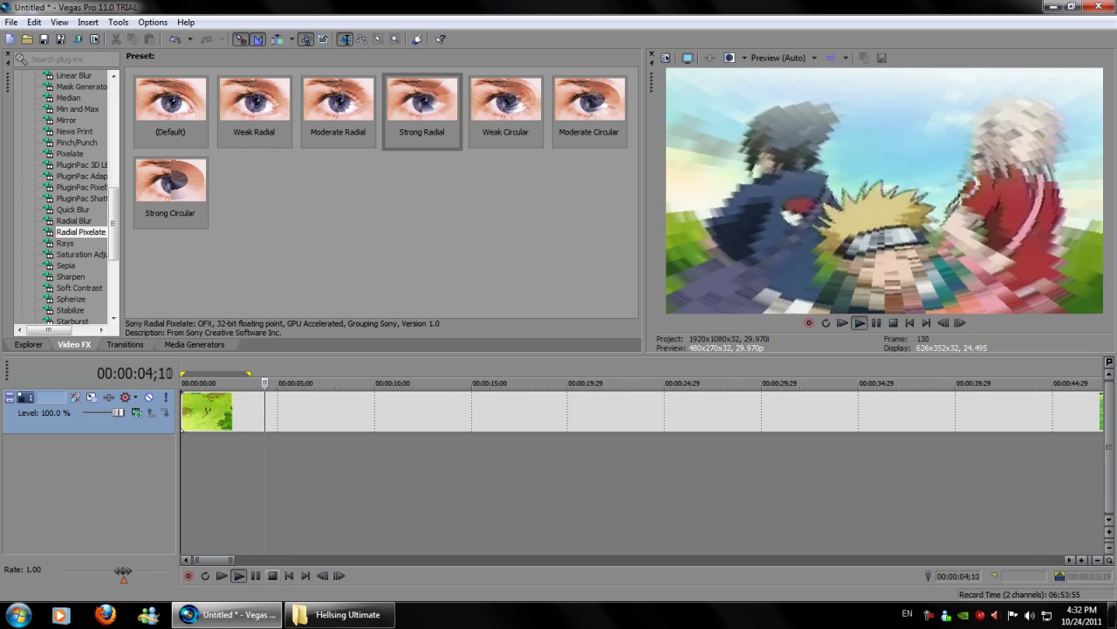
pyautogui.press('Return')
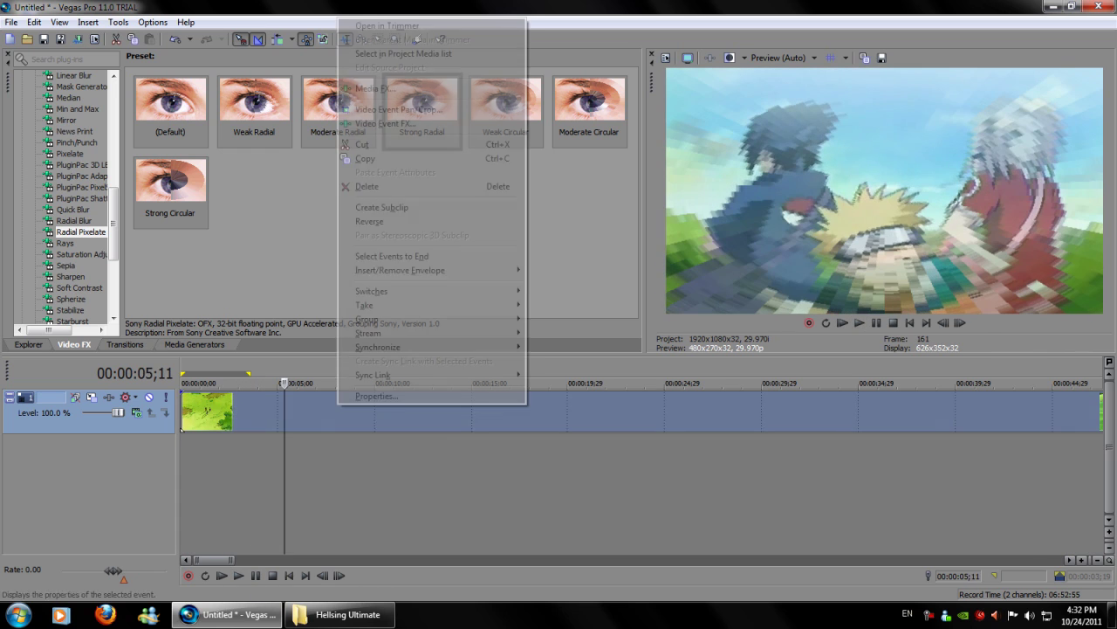
# Step: Remove Radial Pixelate from the Naruto clip
pyautogui.click(384, 124)
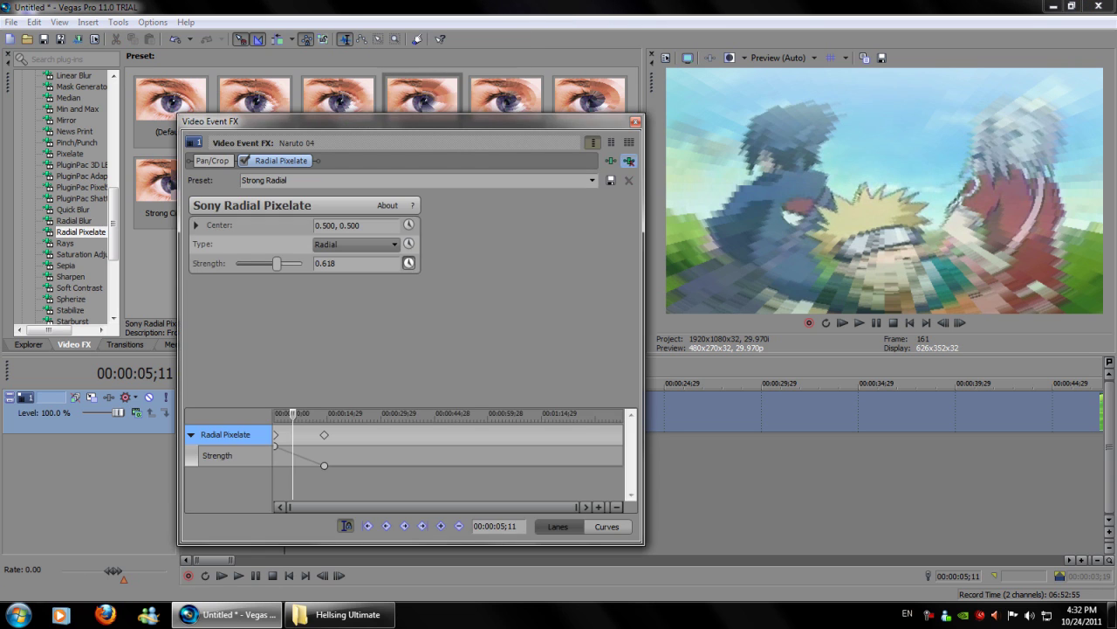
pyautogui.click(628, 160)
pyautogui.click(636, 121)
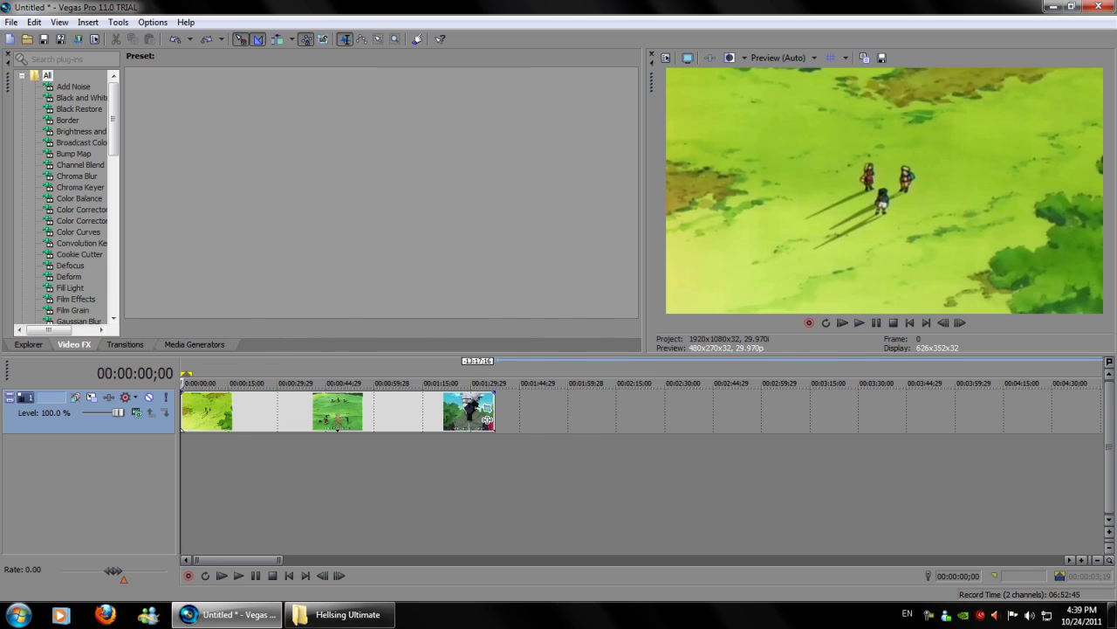
# Step: Scrub the timeline, then select and delete all clips
pyautogui.click(332, 382)
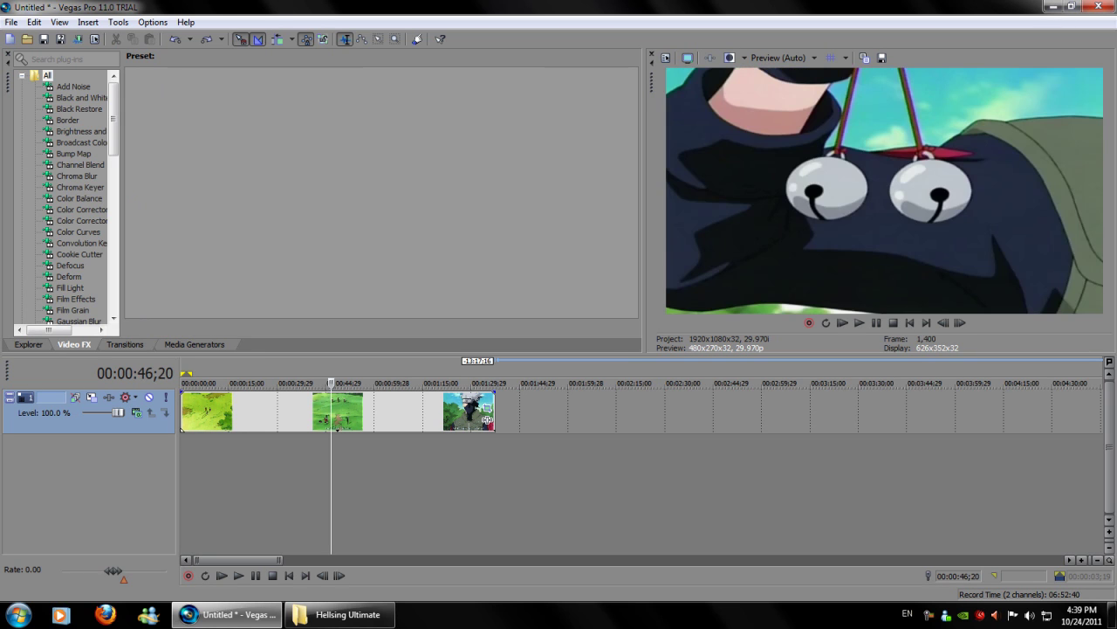
pyautogui.click(532, 383)
pyautogui.click(278, 382)
pyautogui.press('space')
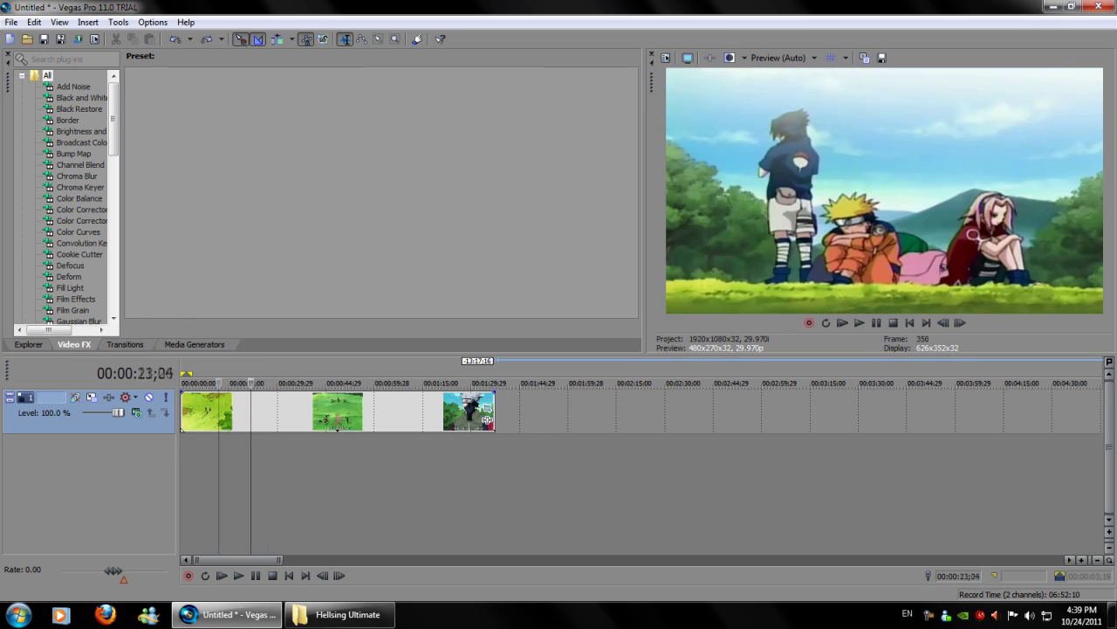
pyautogui.press('space')
pyautogui.press('Delete')
# Step: Open the Hellsing Ultimate OVA 01 folder and drag the episode video onto the timeline
pyautogui.click(340, 614)
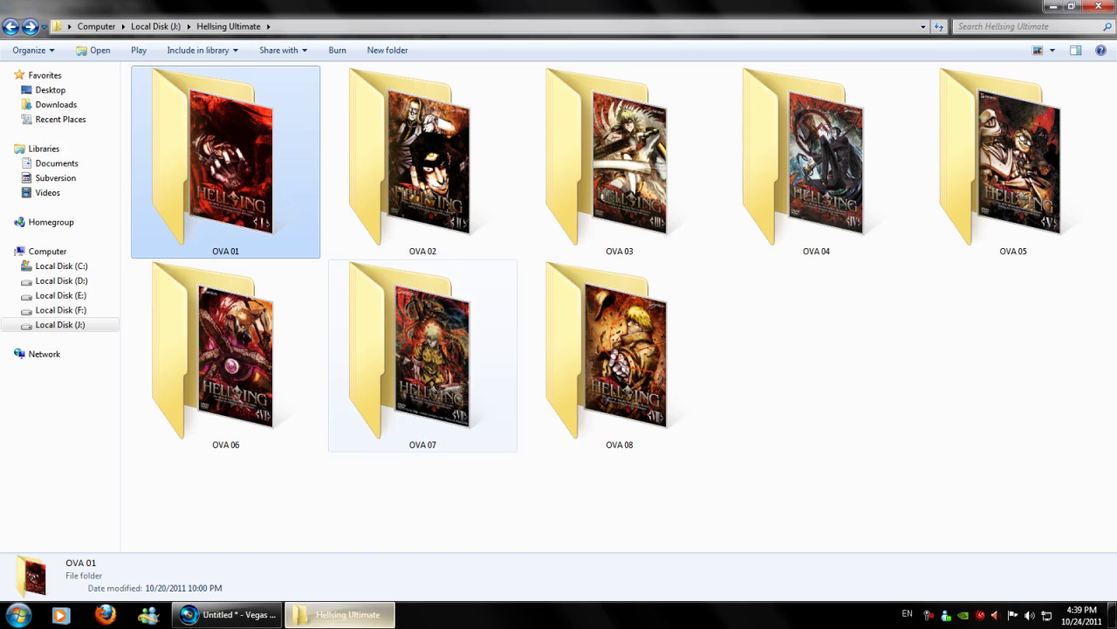
pyautogui.press('Return')
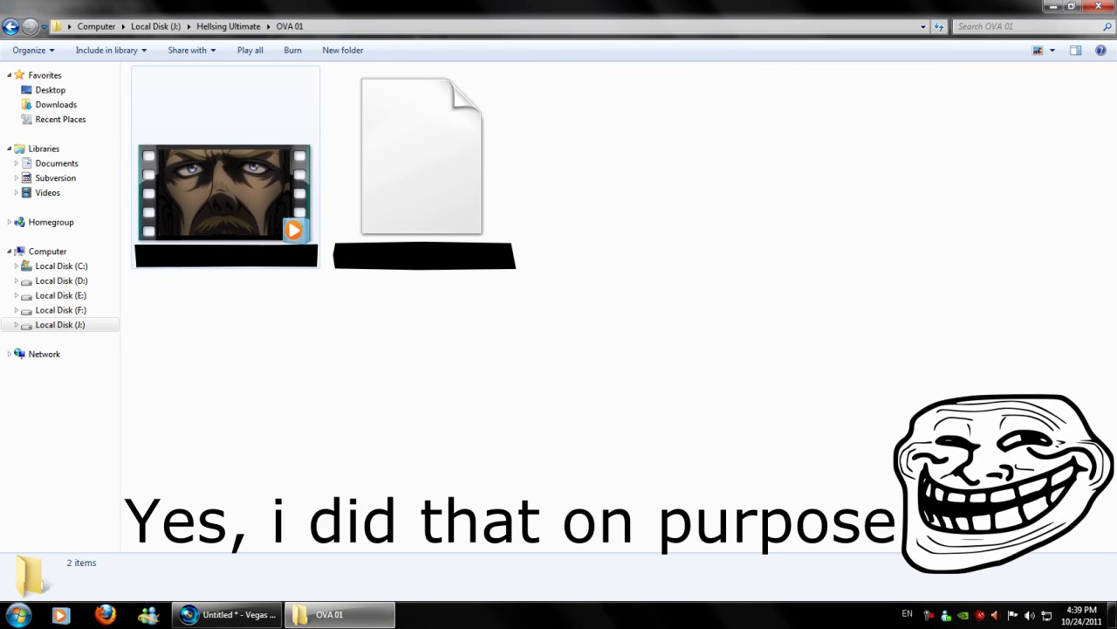
pyautogui.moveTo(227, 201); pyautogui.dragTo(314, 410)
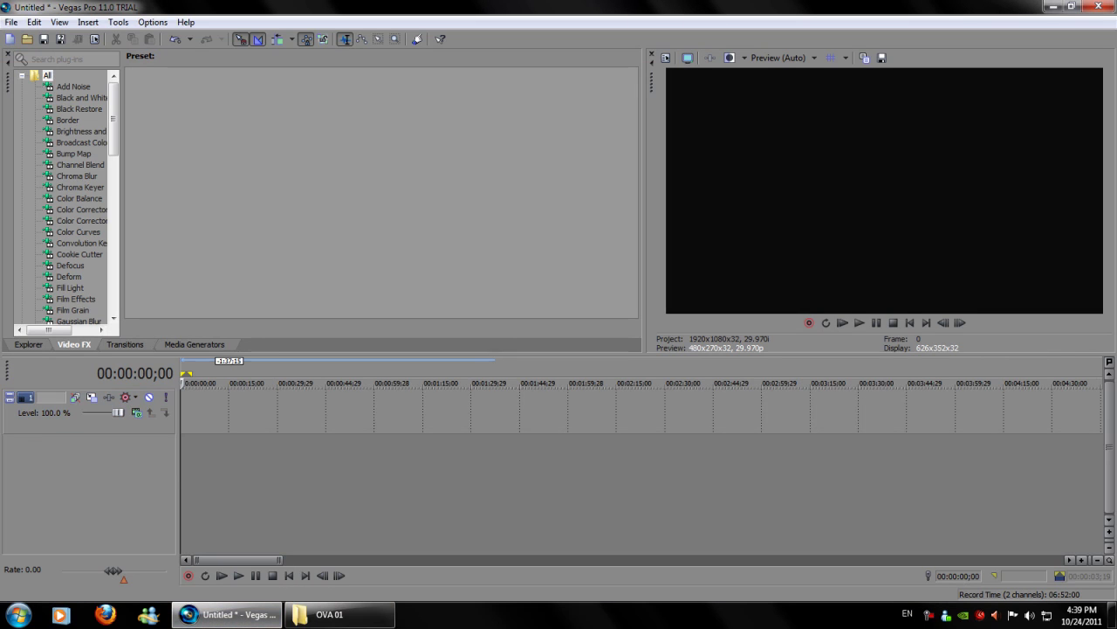
# Step: Add the Hellsing OVA 01 video to the timeline and delete its audio track
pyautogui.moveTo(314, 411)
pyautogui.mouseDown()
pyautogui.moveTo(288, 437)
pyautogui.moveTo(199, 410)
pyautogui.mouseUp()
pyautogui.rightClick(221, 458)
pyautogui.click(260, 359)
# Step: Scrub through the episode, zooming out to see its whole length
pyautogui.click(397, 383)
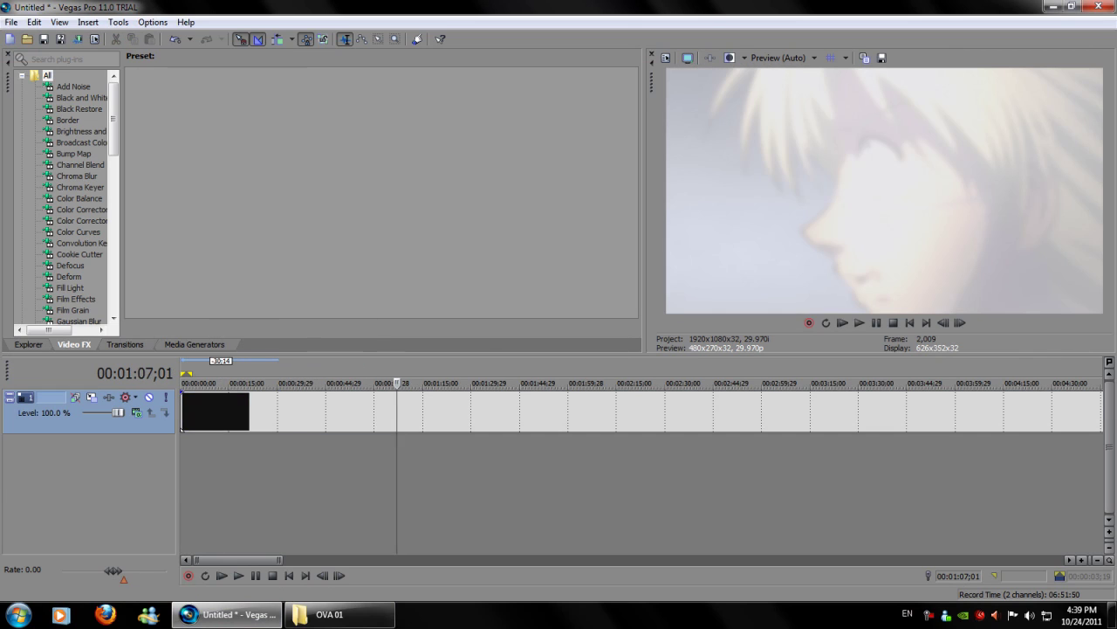
pyautogui.click(514, 383)
pyautogui.press('Down')
pyautogui.press('Down')
pyautogui.press('Down')
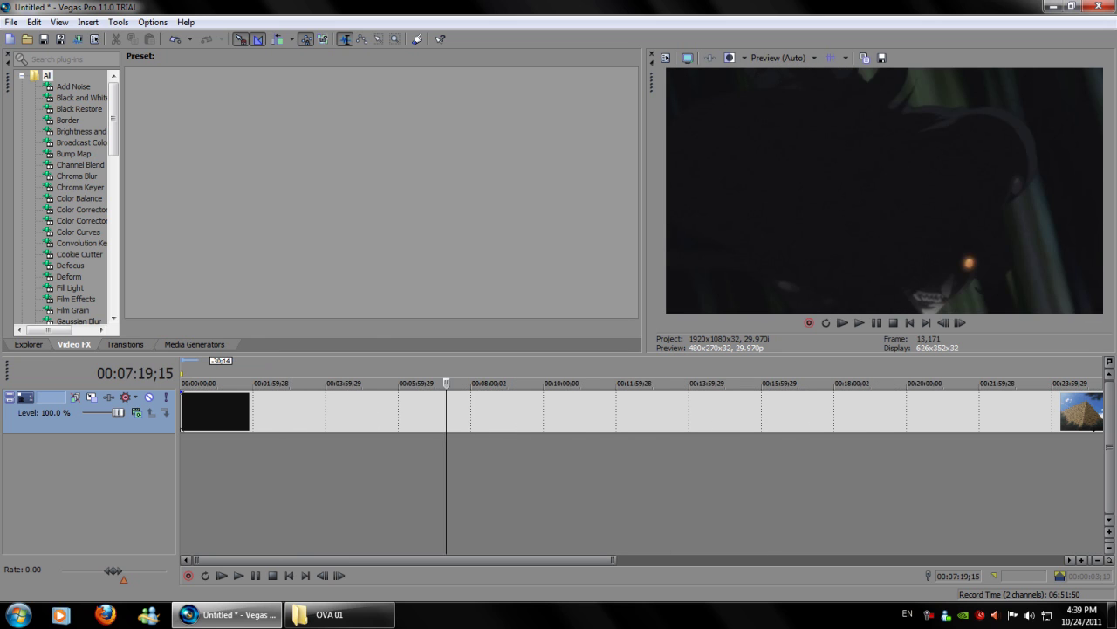
pyautogui.moveTo(621, 383); pyautogui.dragTo(630, 383)
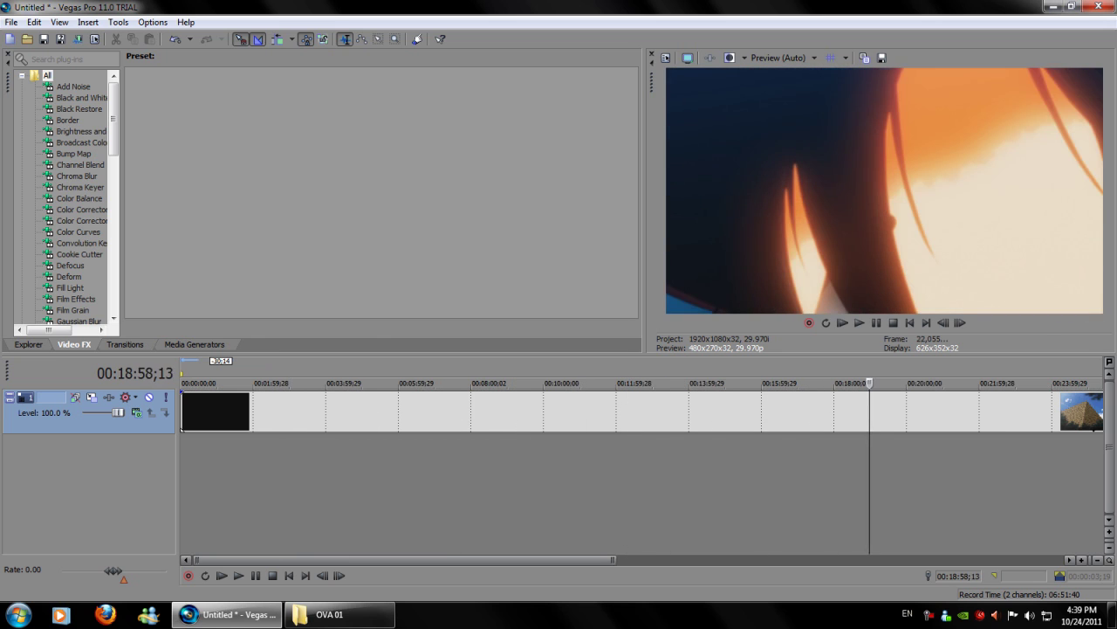
pyautogui.moveTo(869, 382)
pyautogui.mouseDown()
pyautogui.moveTo(241, 382)
pyautogui.moveTo(399, 382)
pyautogui.moveTo(356, 383)
pyautogui.mouseUp()
# Step: Bring the green monster image from Pictures onto the start of the timeline
pyautogui.click(340, 614)
pyautogui.hotkey('alt', 'Left')
pyautogui.press('End')
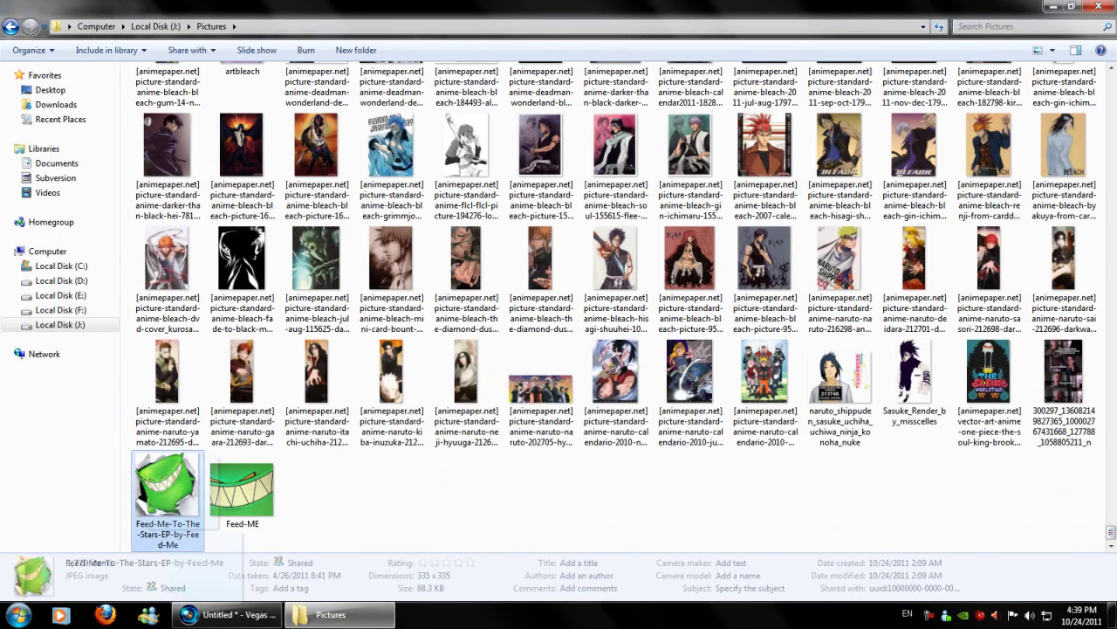
pyautogui.moveTo(171, 489); pyautogui.dragTo(227, 614)
pyautogui.moveTo(234, 411); pyautogui.dragTo(183, 410)
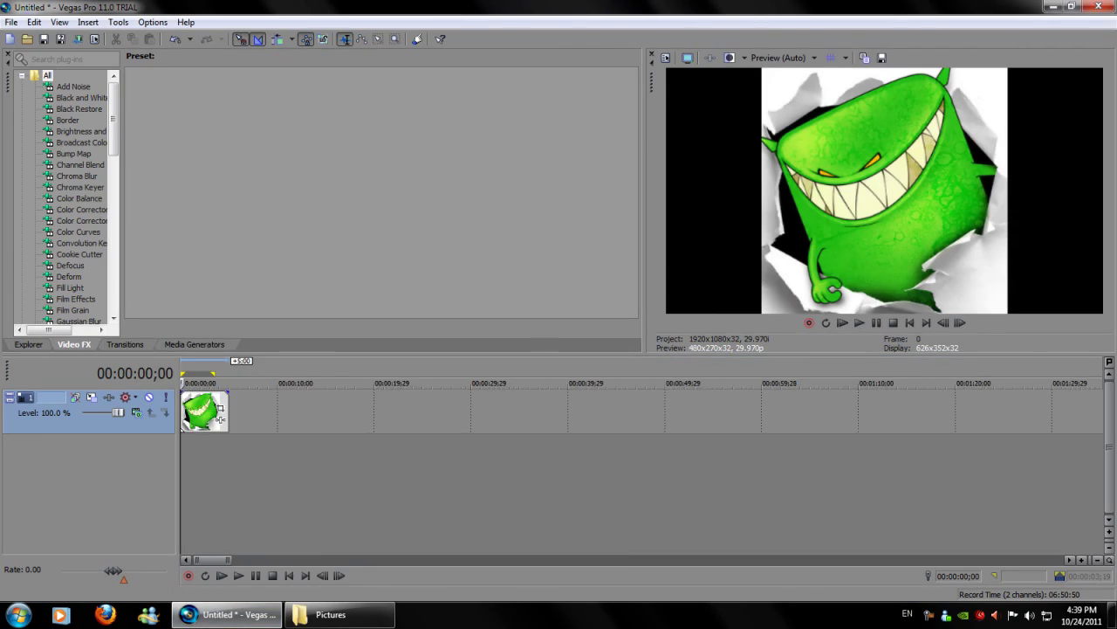
# Step: Extend the monster image to about 15 seconds and browse the Bump Map and Film Effects presets
pyautogui.moveTo(301, 418); pyautogui.dragTo(566, 419)
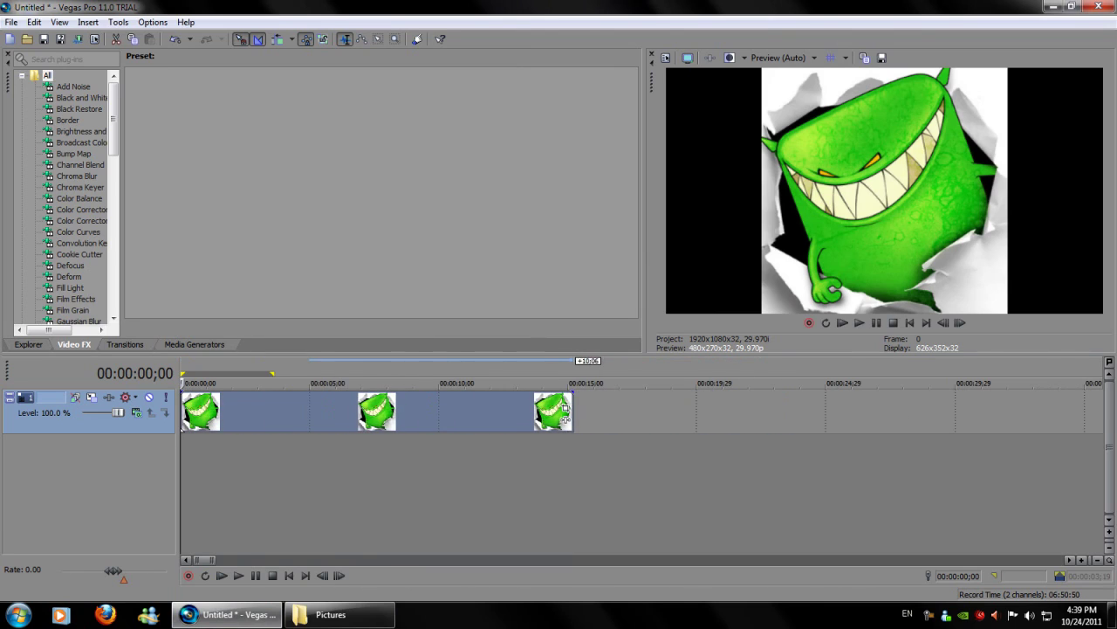
pyautogui.click(73, 153)
pyautogui.scroll(-2, 74, 152)
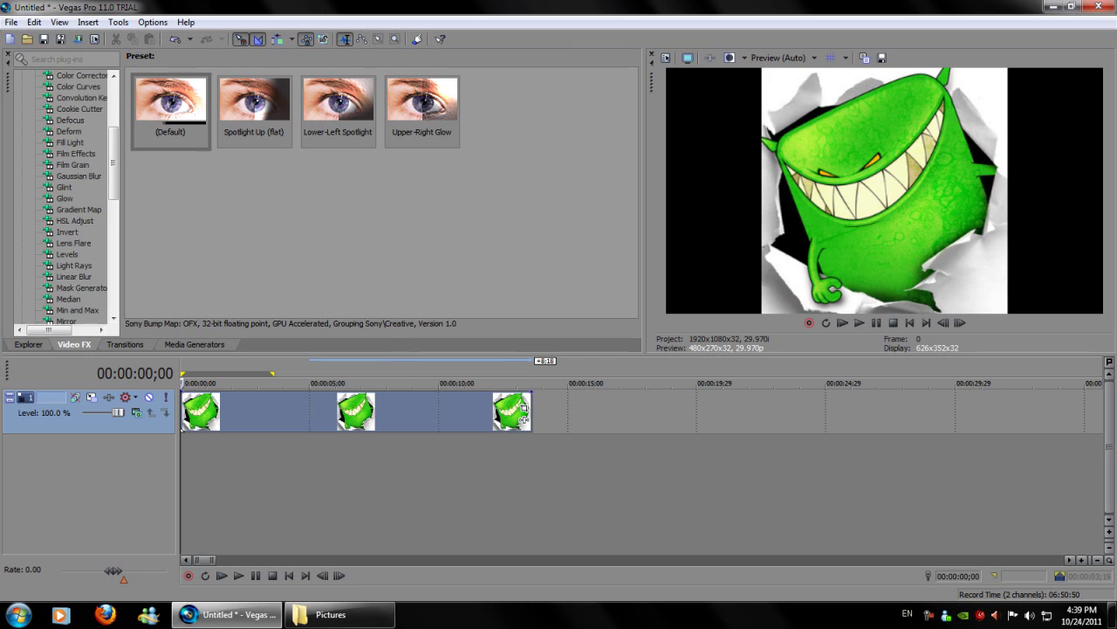
pyautogui.click(76, 152)
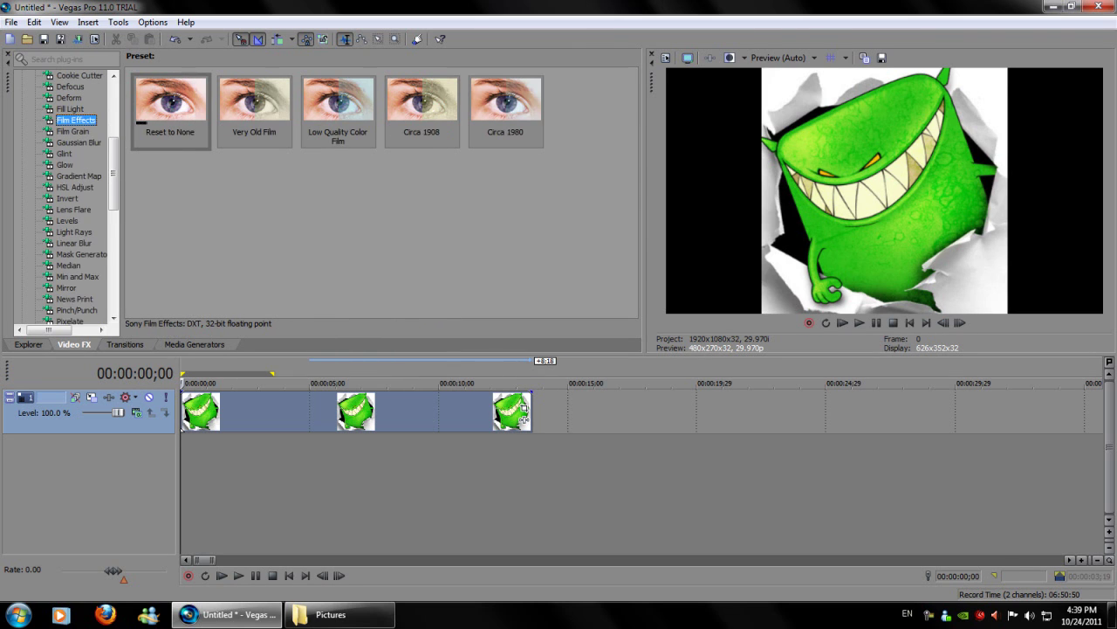
pyautogui.scroll(-3, 79, 201)
# Step: Apply the Radial Pixelate 'Strong Radial' preset to the image and play it back
pyautogui.click(80, 310)
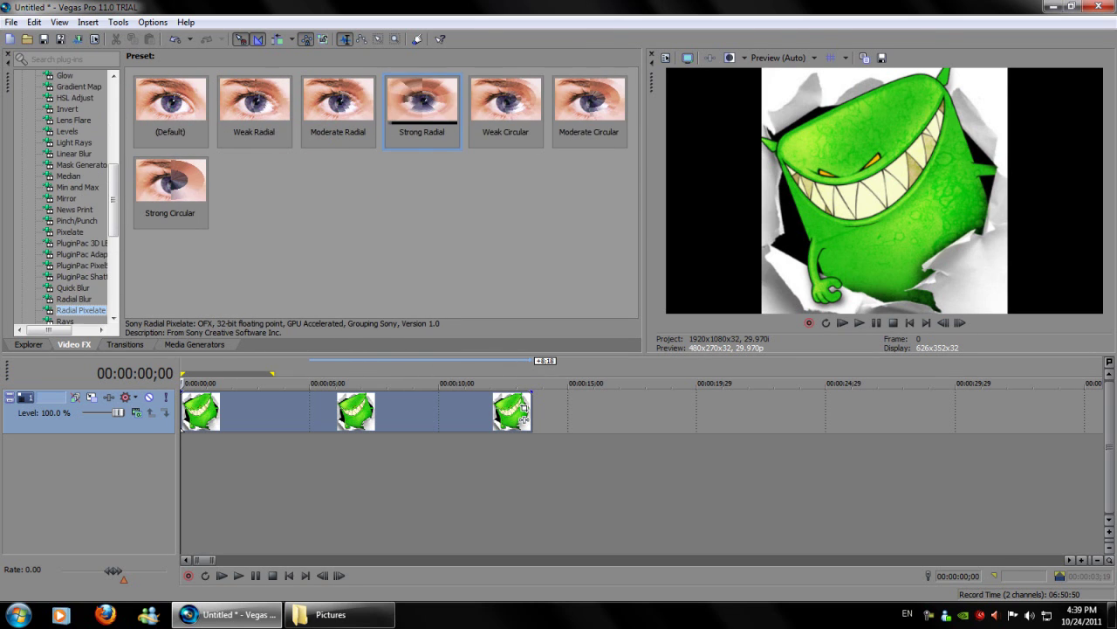
pyautogui.moveTo(422, 109); pyautogui.dragTo(522, 417)
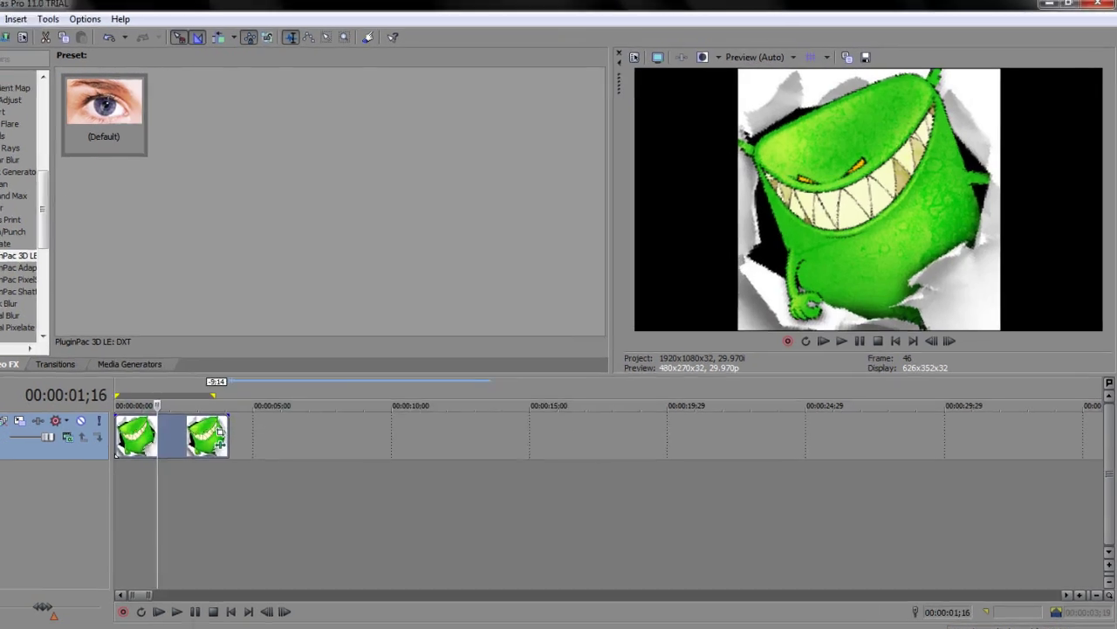
pyautogui.press('space')
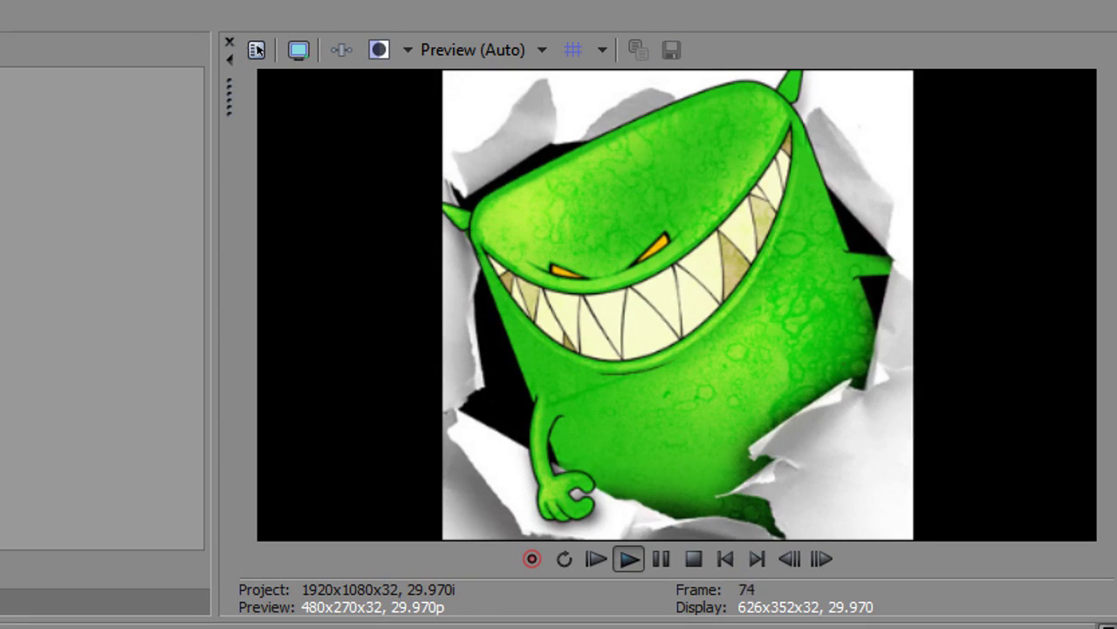
pyautogui.press('space')
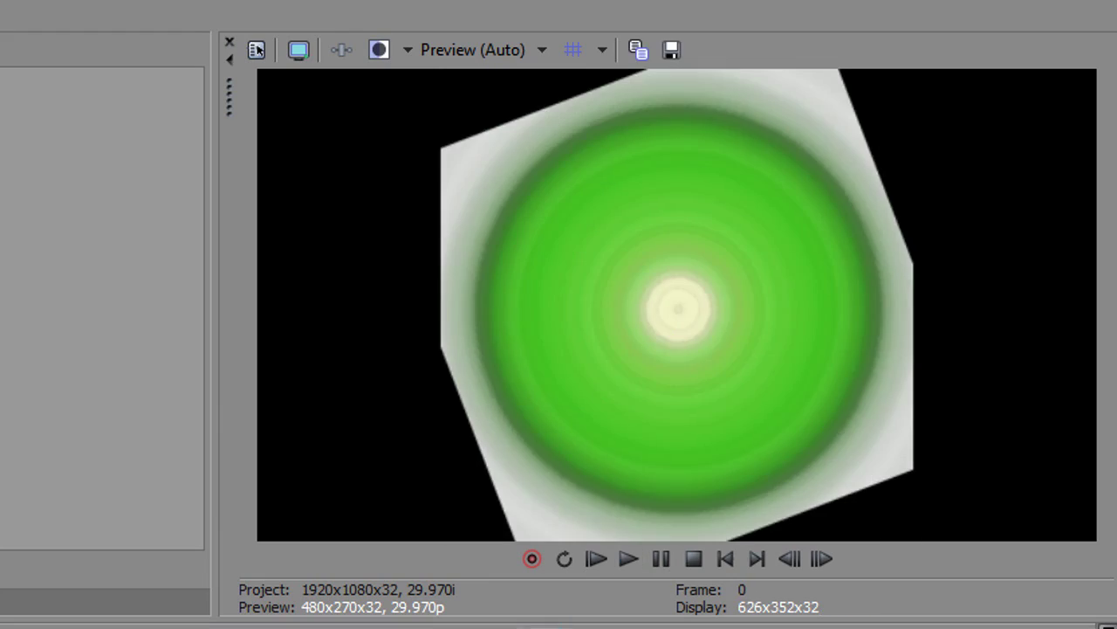